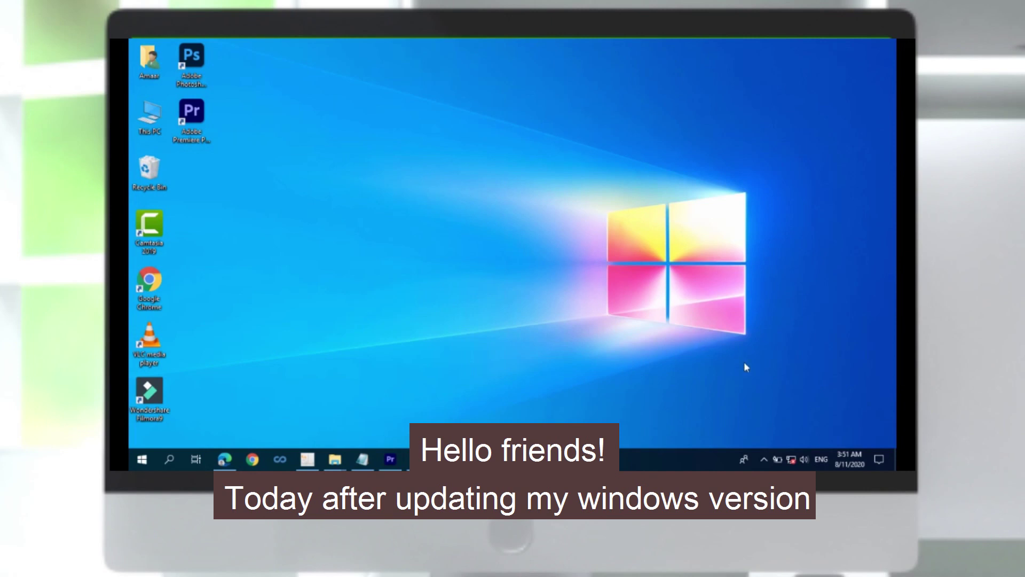
Check the network flyout for available wireless networks, then close it.
click(792, 462)
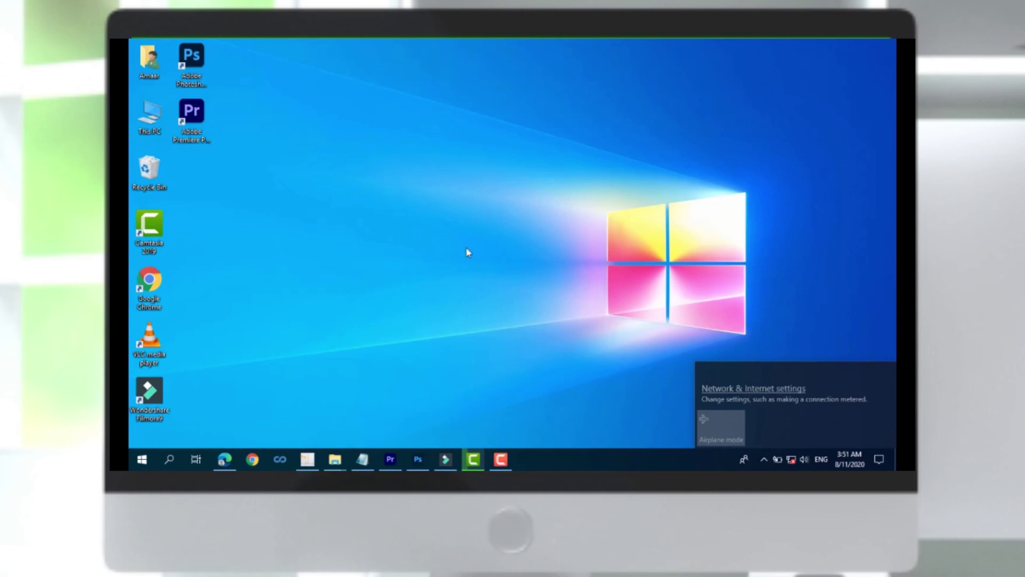
click(400, 227)
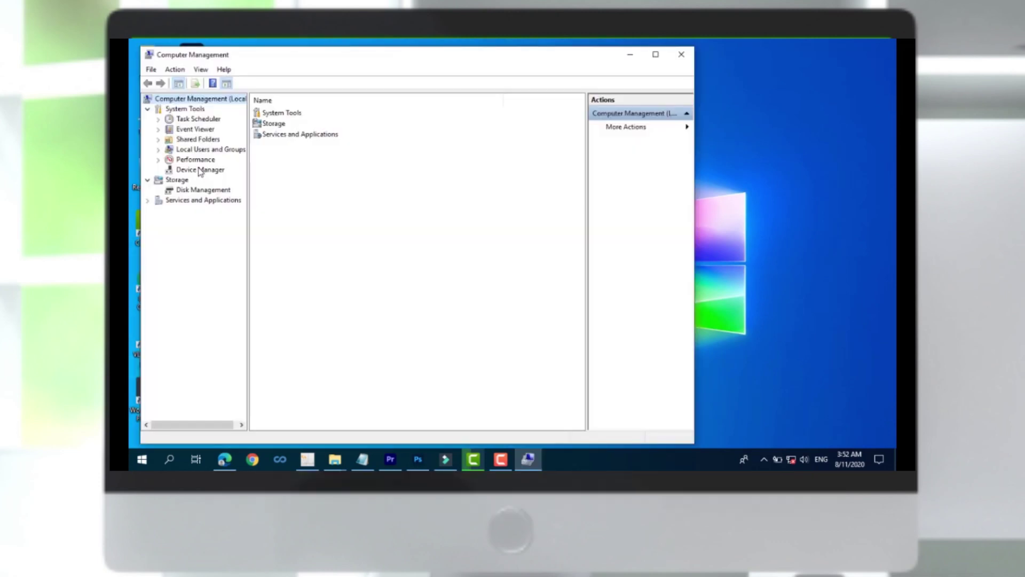
Show the Device Manager hardware list, then launch Device Manager by searching 'devi'.
click(198, 169)
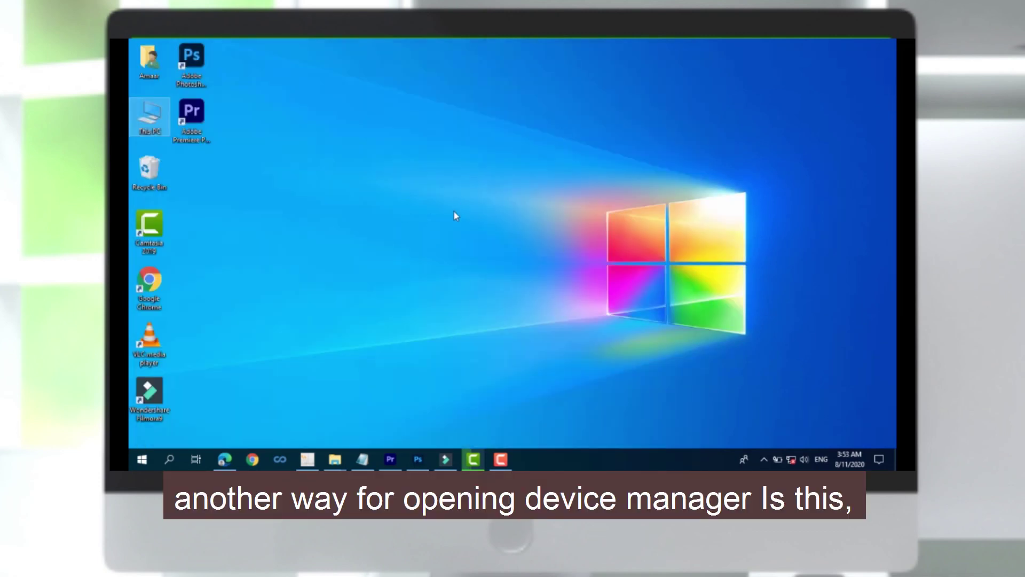
click(176, 457)
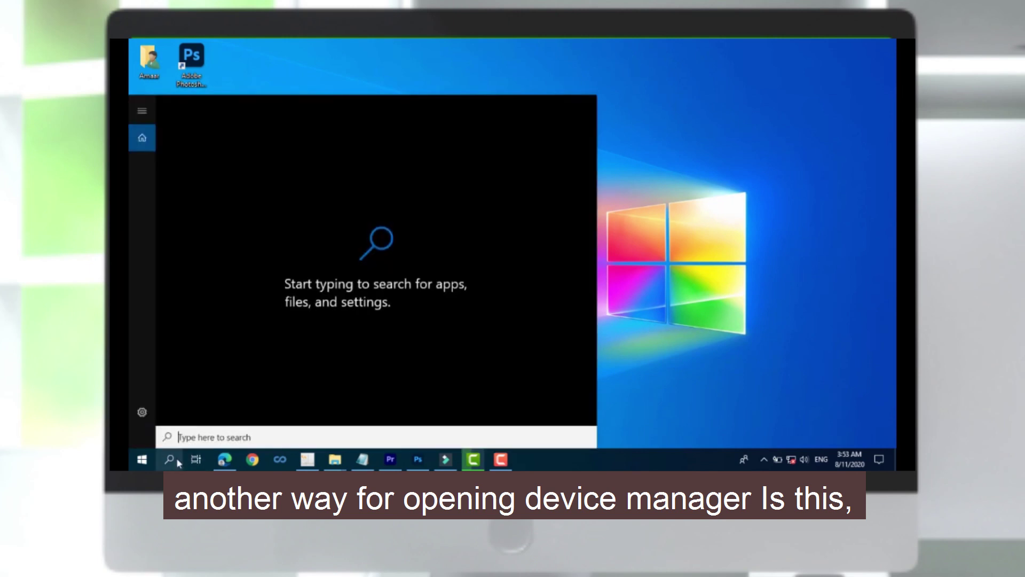
text(dev)
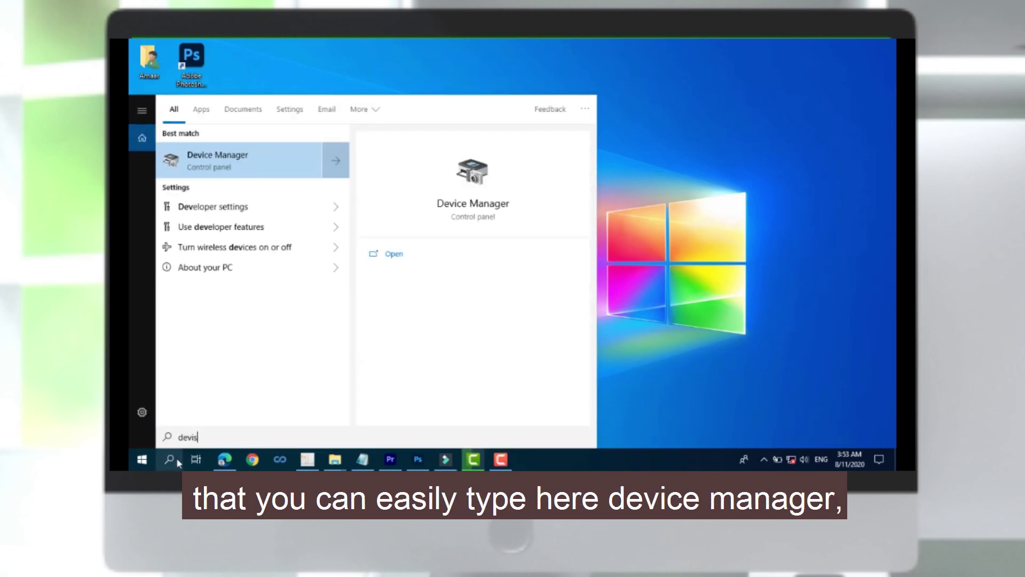
text(i)
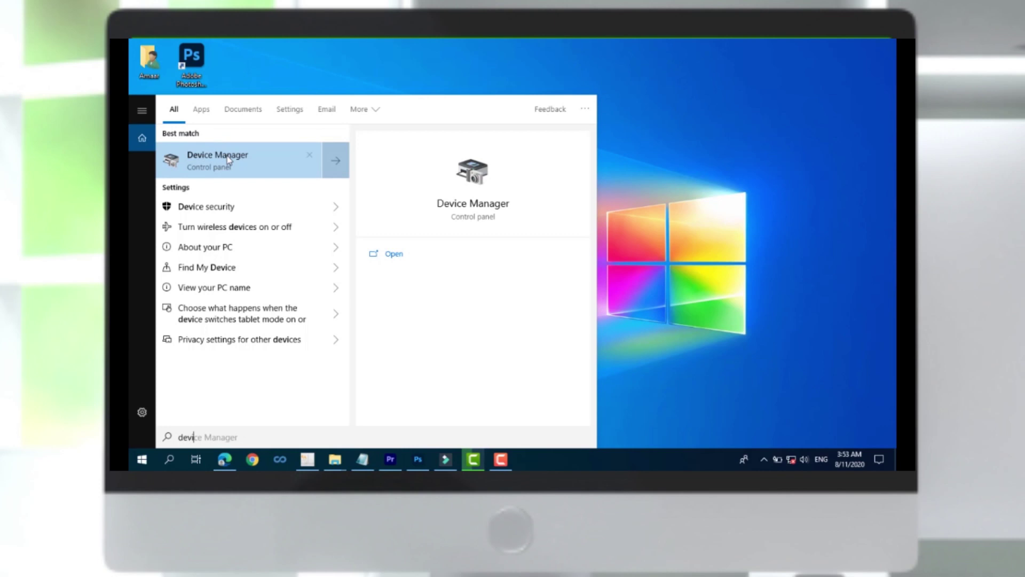
click(229, 160)
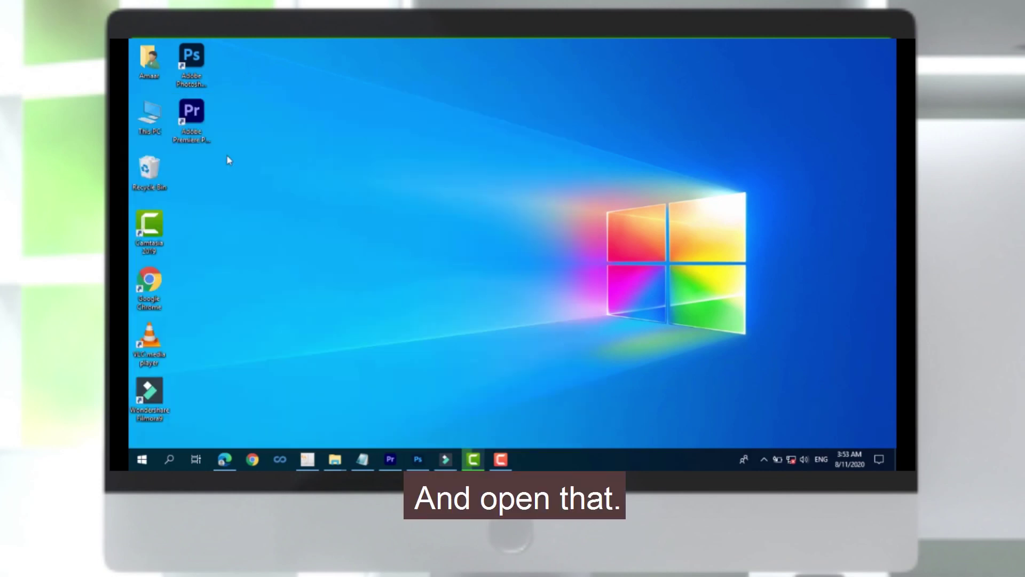
Maximize Device Manager and start a driver update for the Dell Wireless 1506 adapter.
click(572, 70)
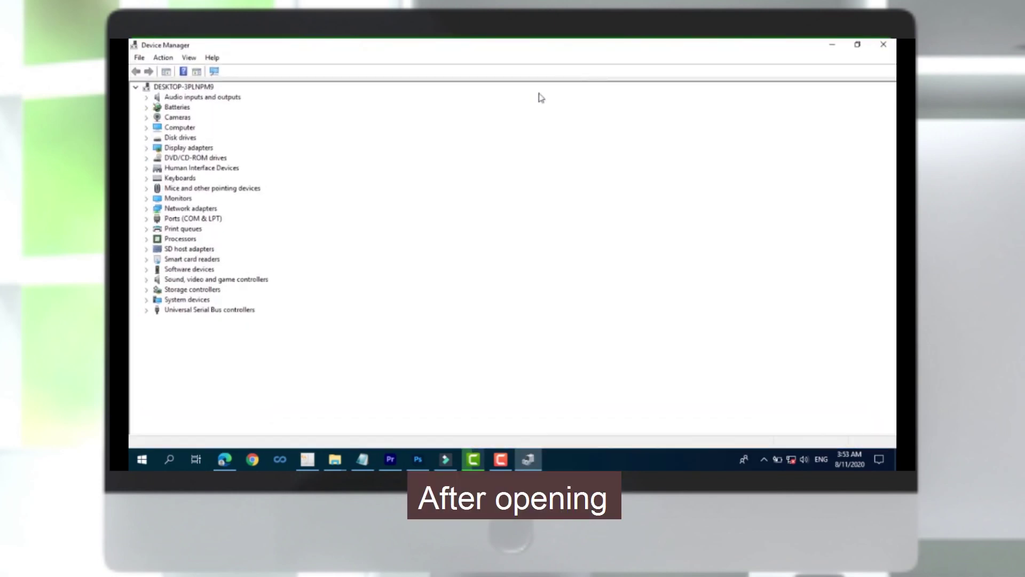
double_click(169, 210)
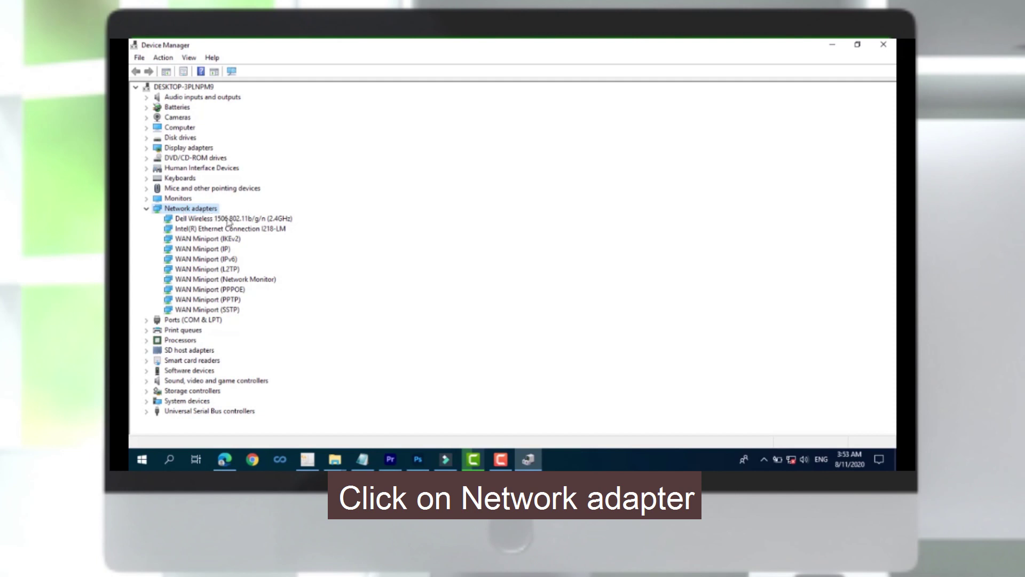
click(229, 221)
right_click(230, 221)
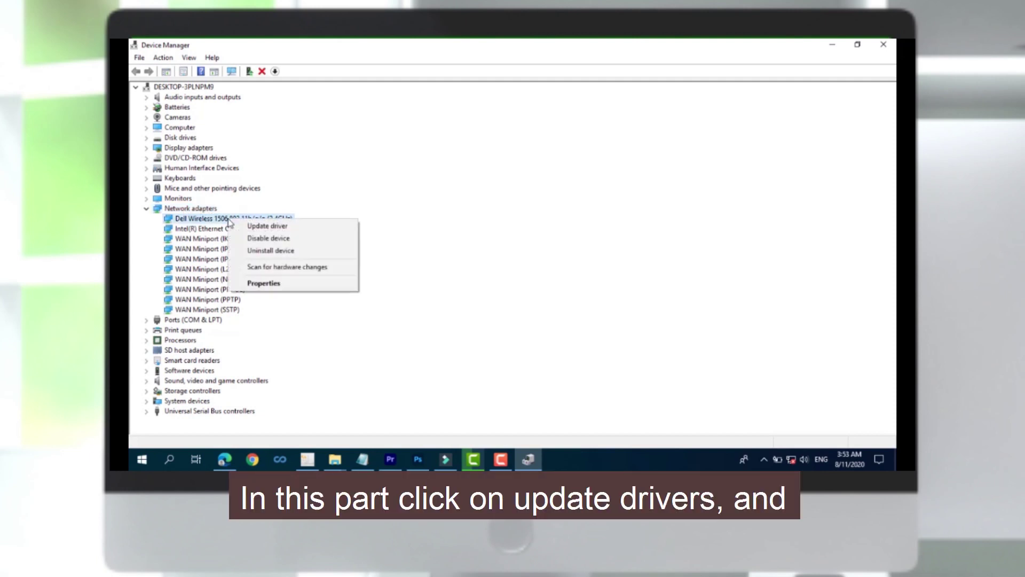
click(308, 227)
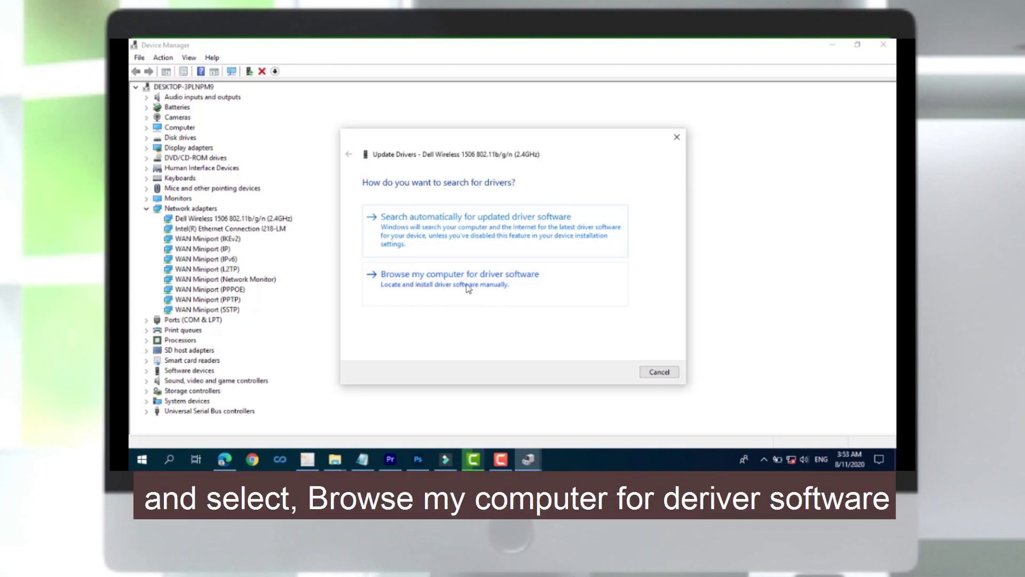
Install the second compatible Dell Wireless 1506 driver from those already on the computer.
click(497, 286)
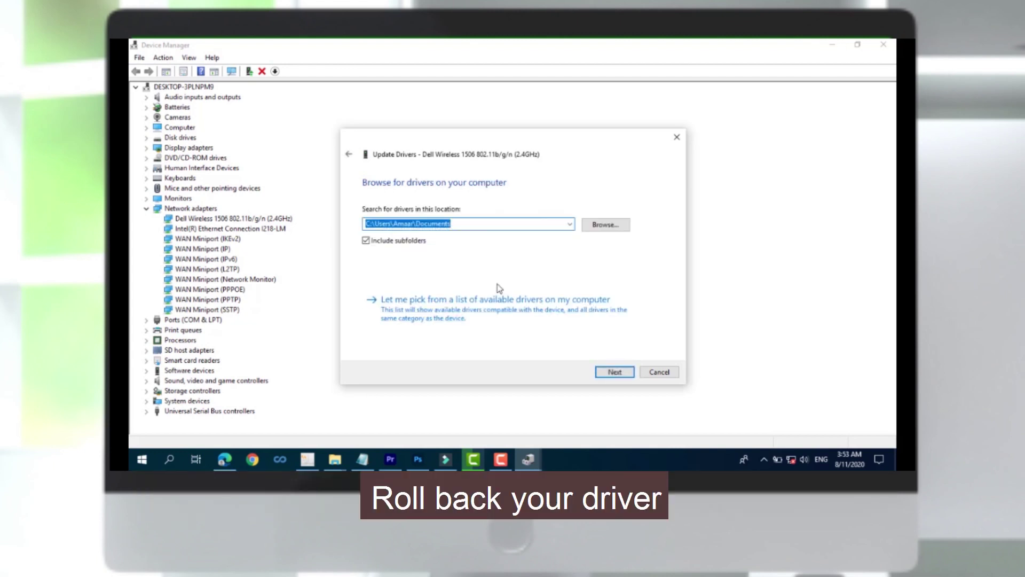
click(463, 300)
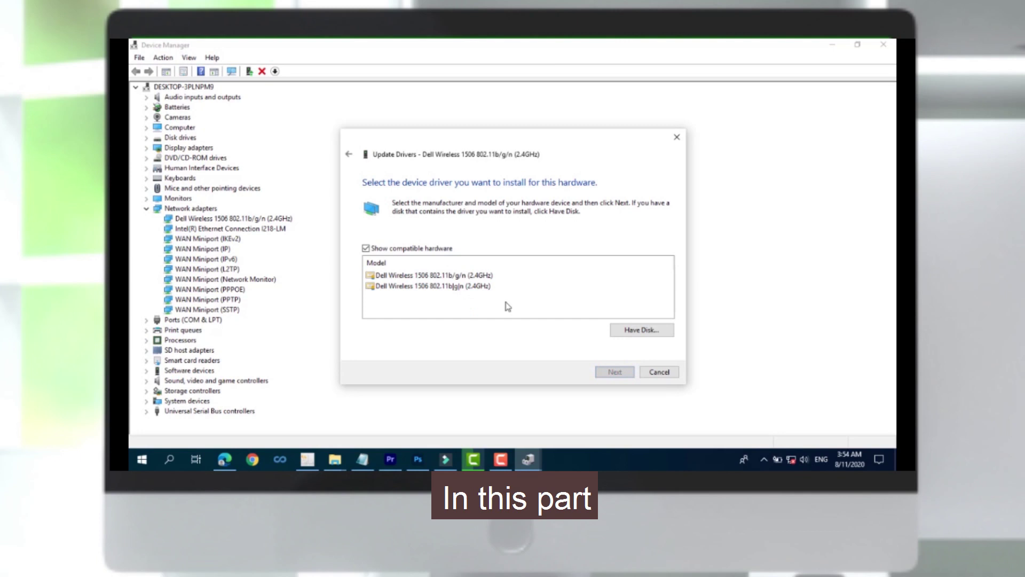
click(418, 287)
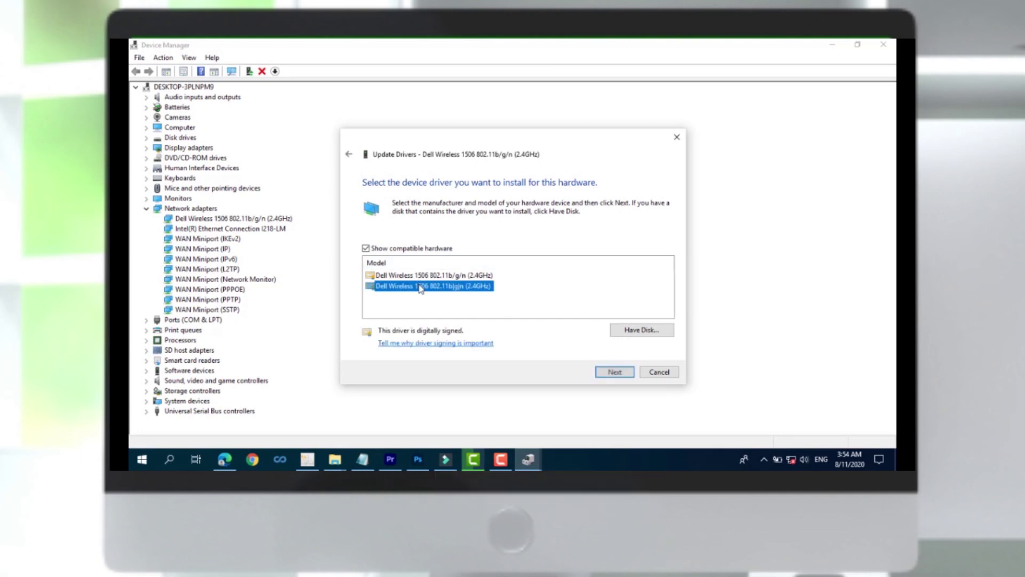
click(609, 372)
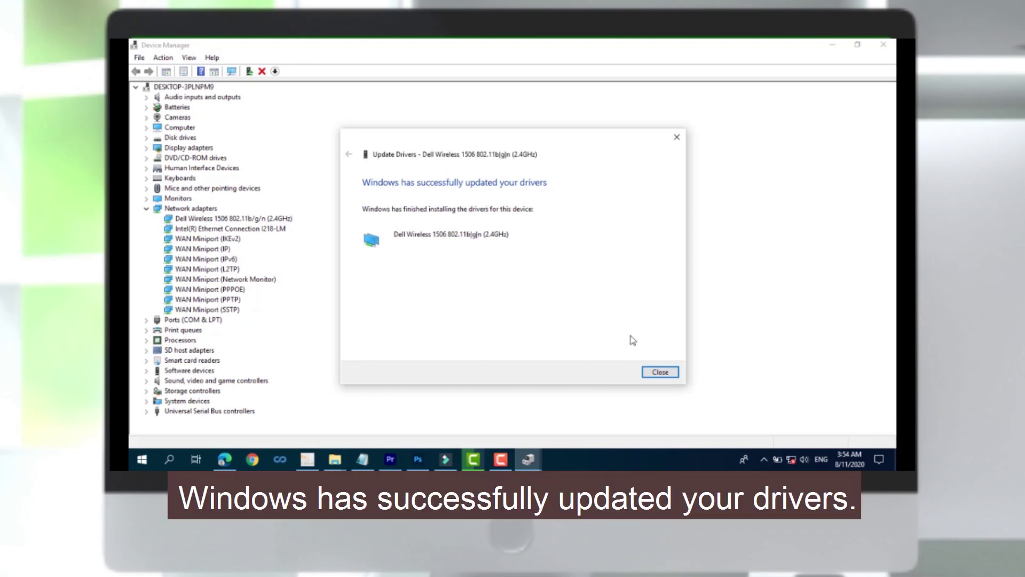
Dismiss the update confirmation and check the Wi-Fi list, which still shows no networks.
click(660, 372)
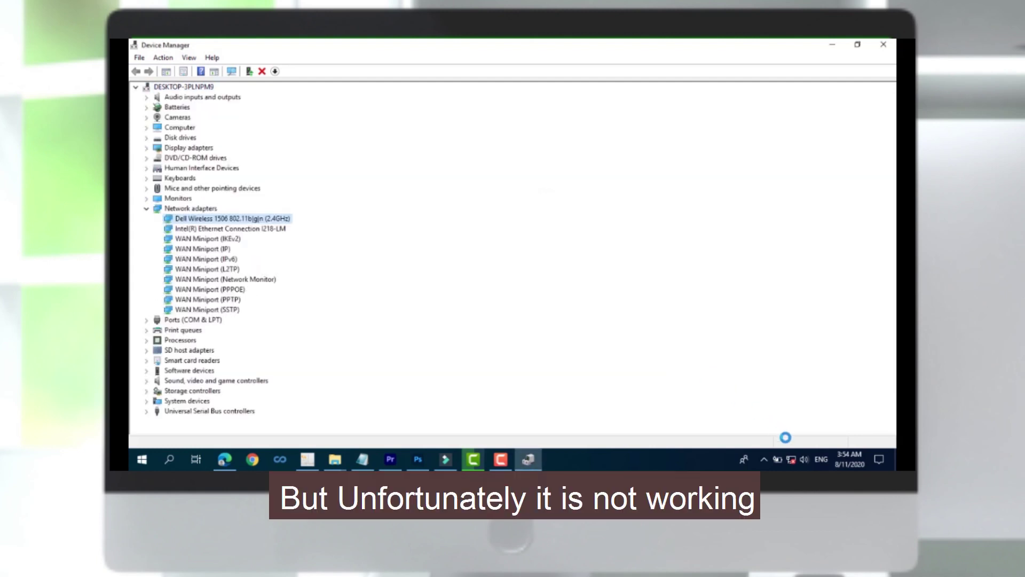
click(792, 460)
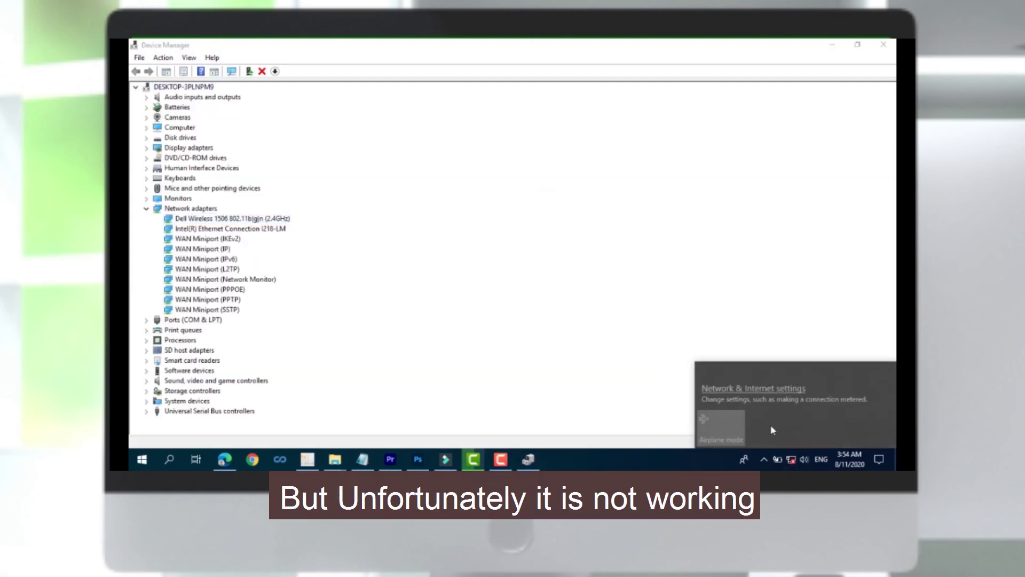
click(601, 339)
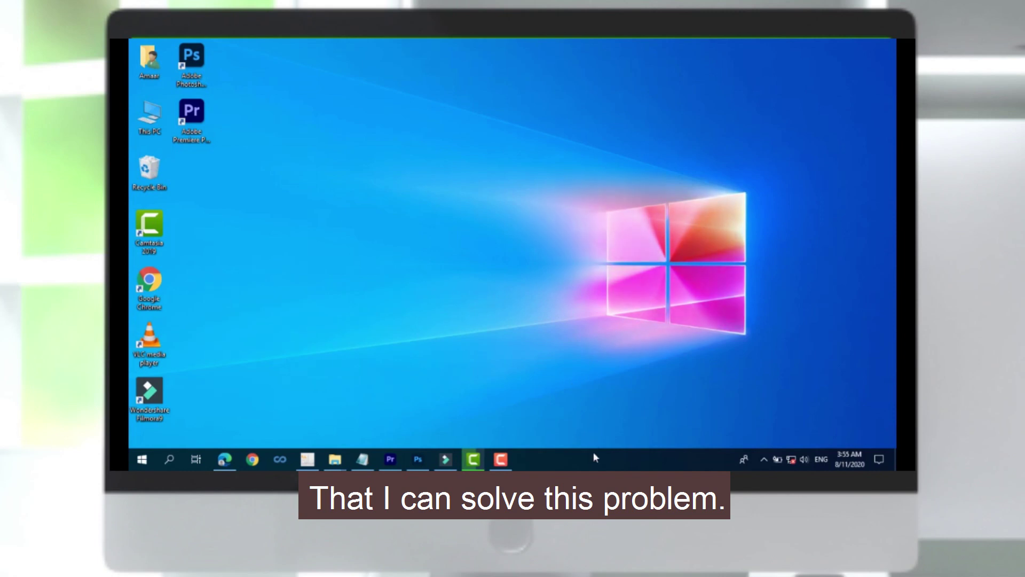
Open Task Manager's Services tab and the Services console, then close both.
right_click(559, 452)
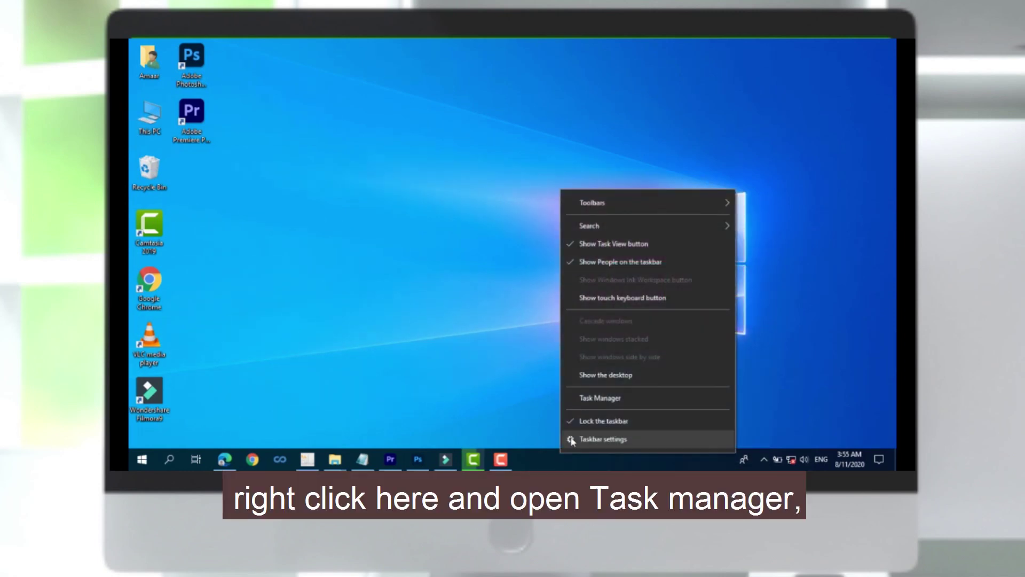
click(595, 399)
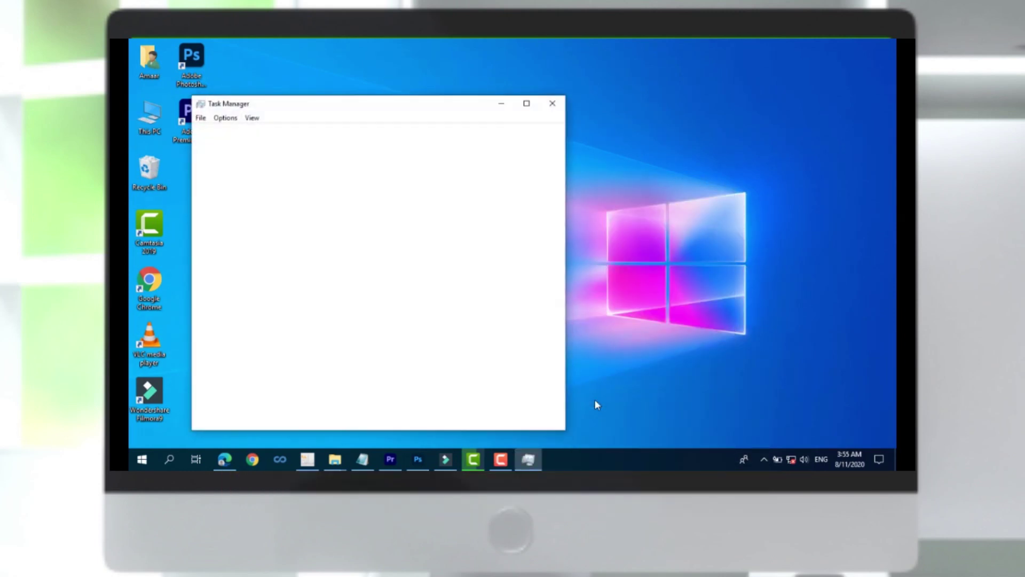
click(406, 134)
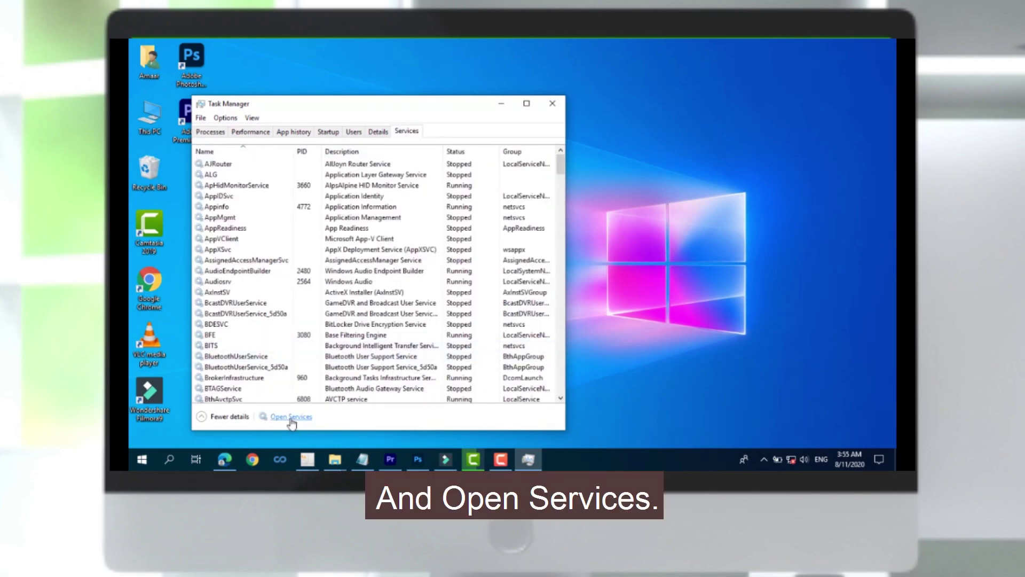
click(291, 417)
click(616, 83)
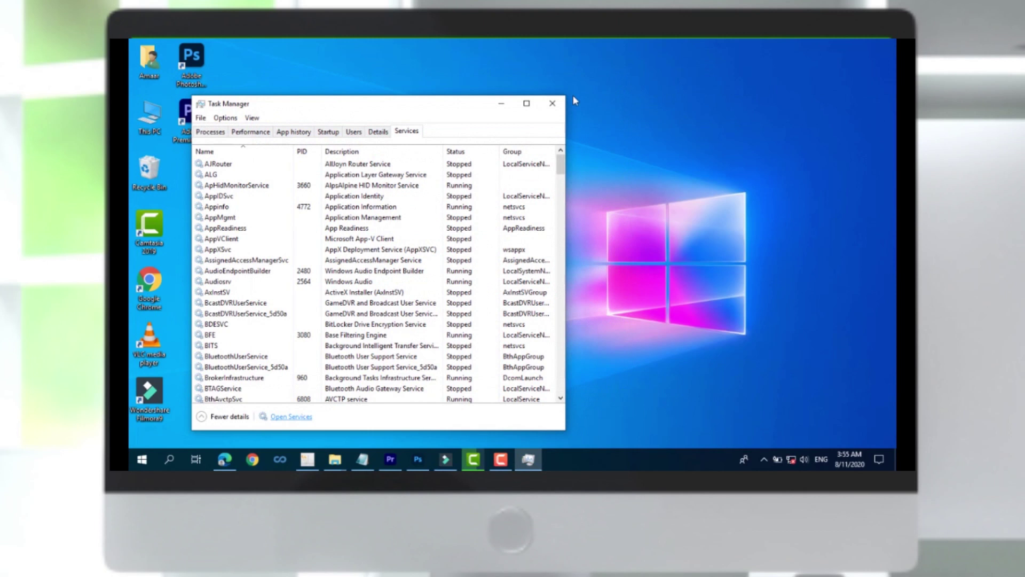
click(552, 103)
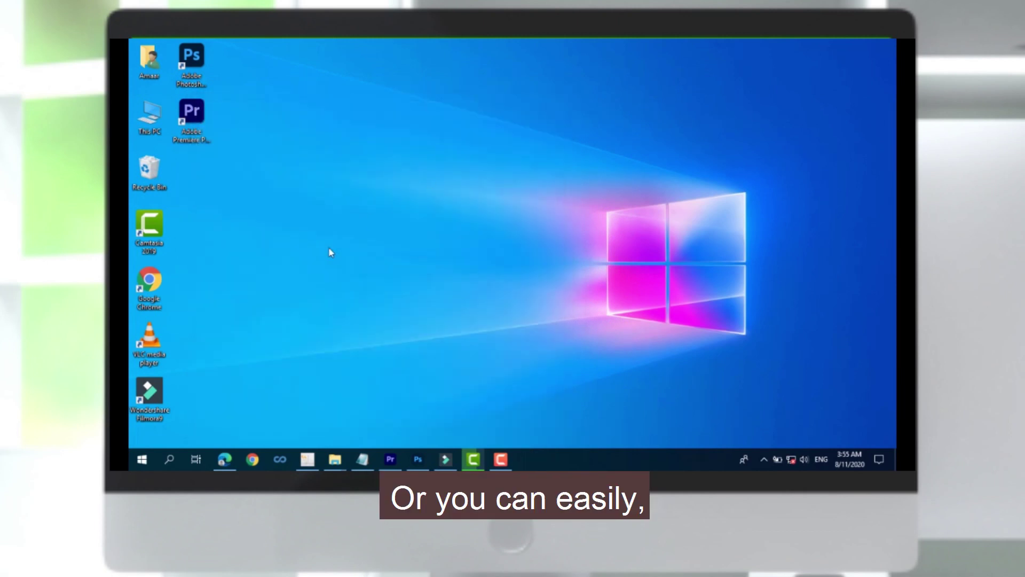
Search for 'ser' and launch the Services console from the results.
click(173, 461)
text(services)
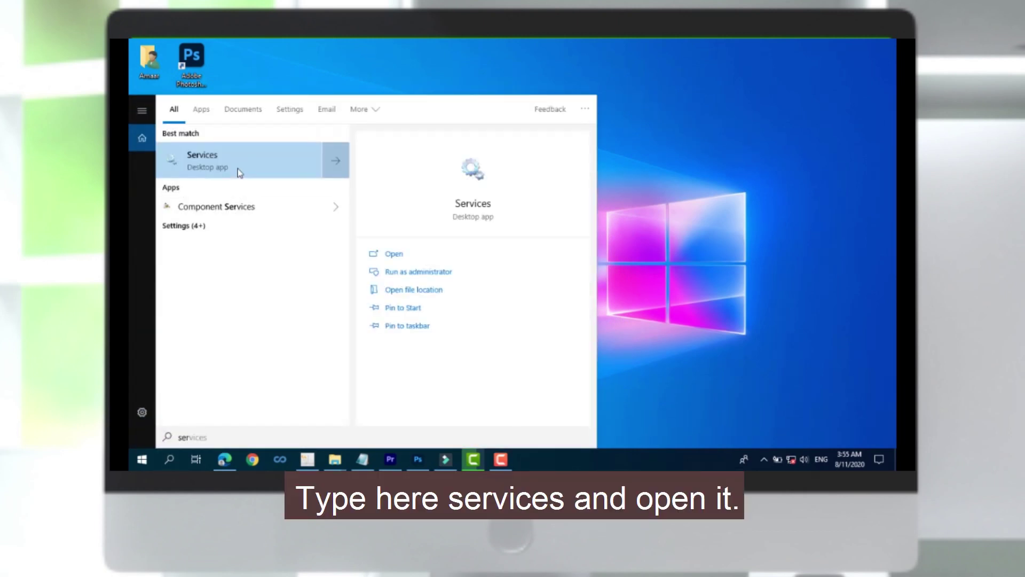
click(238, 172)
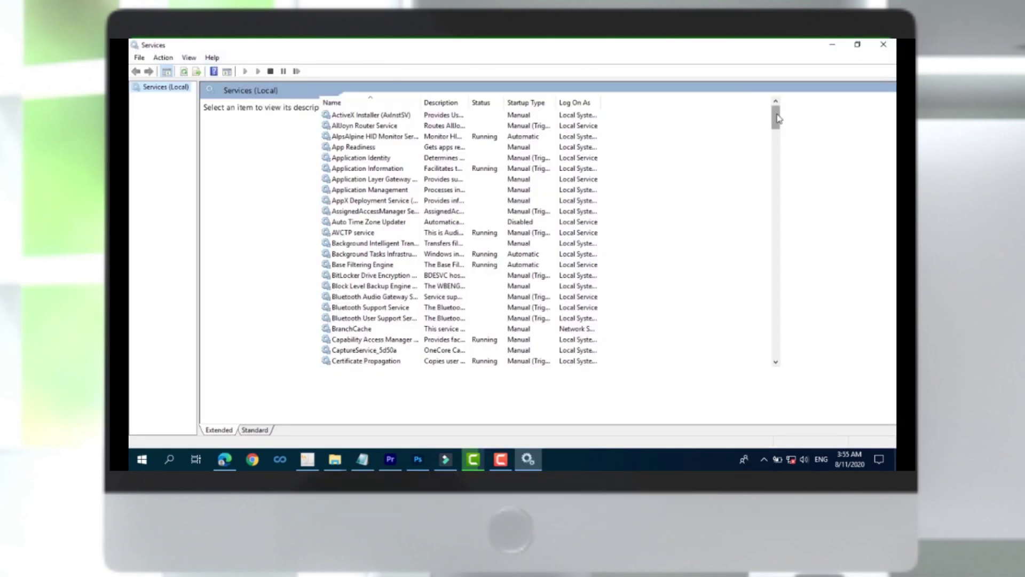
Scroll down to WLAN AutoConfig and open its Properties dialog.
drag(775, 111, 778, 347)
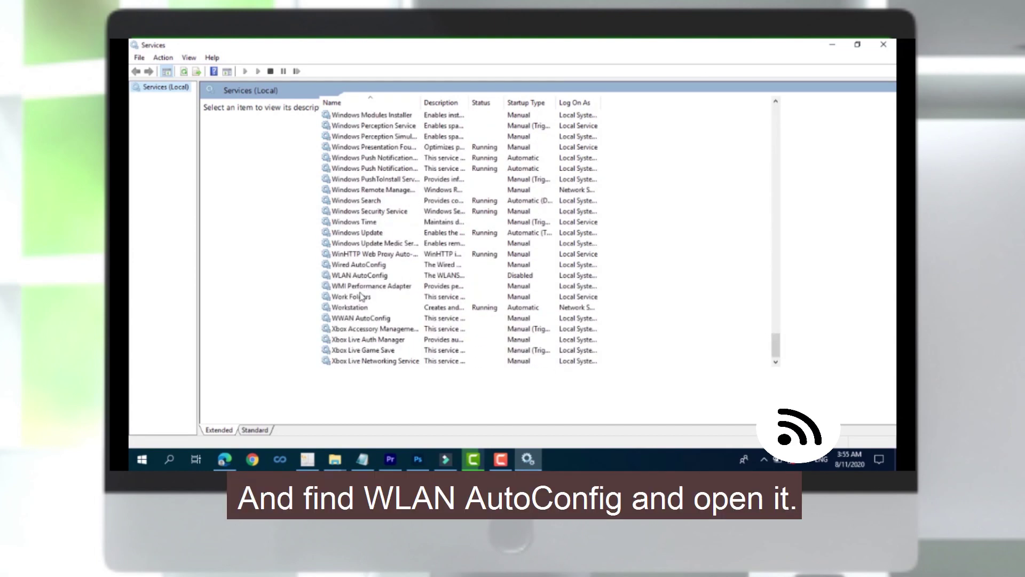
click(348, 276)
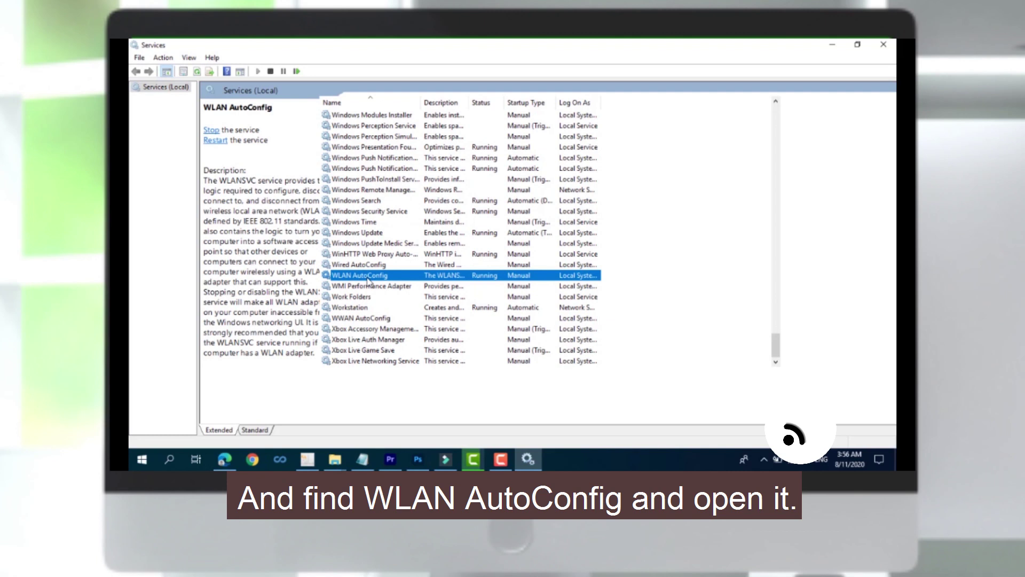
double_click(367, 282)
Set WLAN AutoConfig's startup type to Automatic and confirm with OK.
click(526, 235)
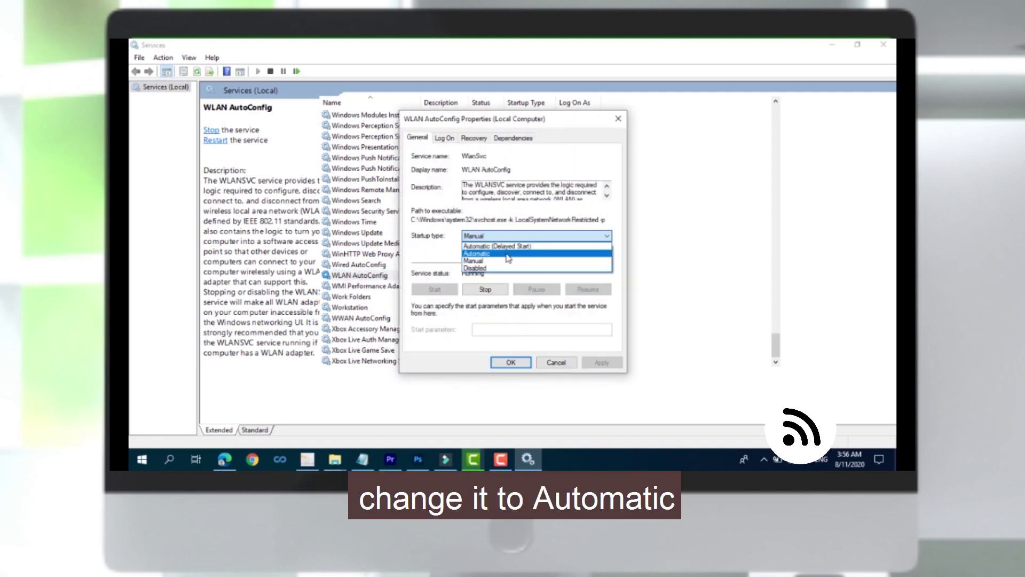
click(507, 252)
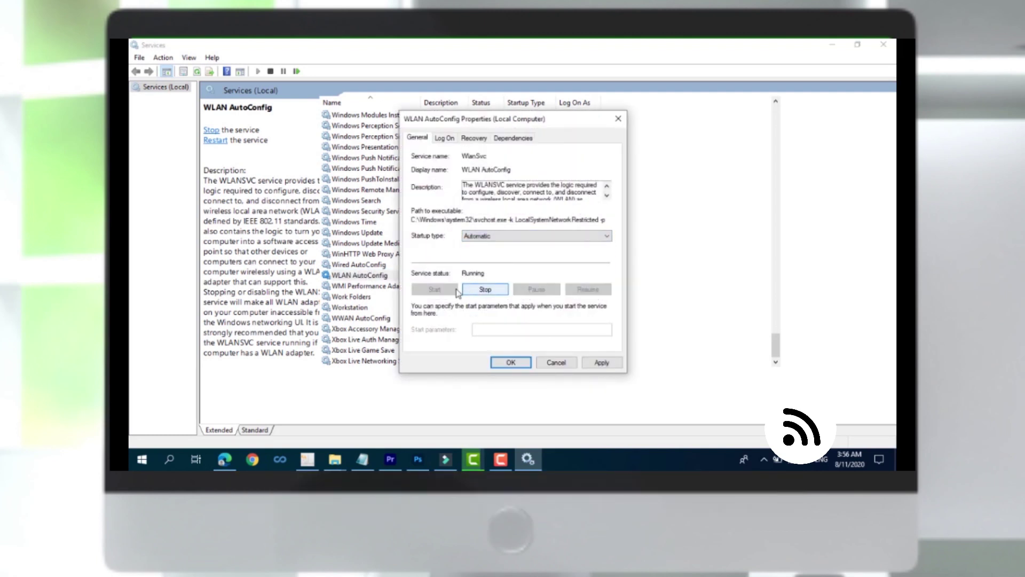
click(511, 362)
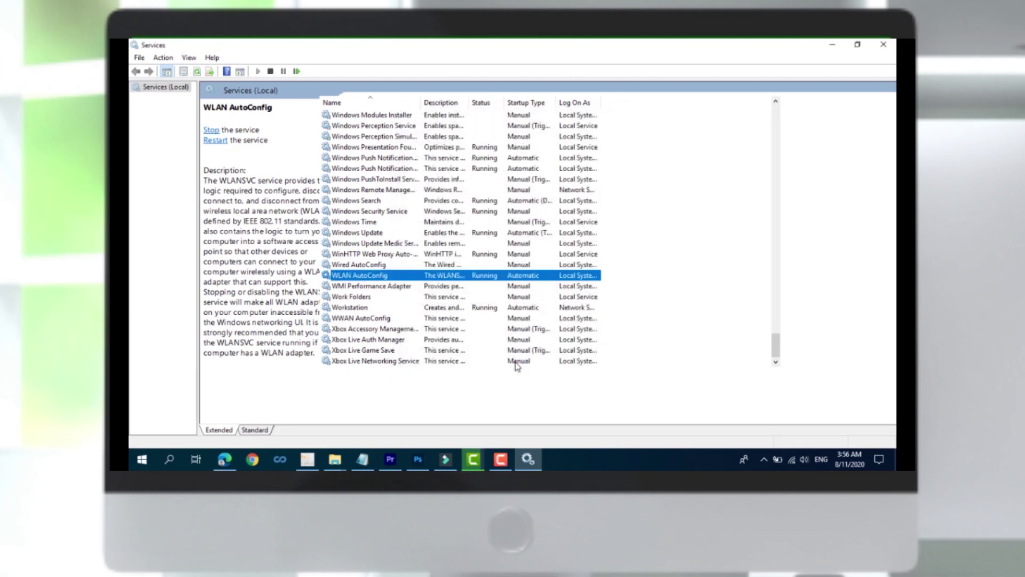
View the Wi-Fi networks to confirm the connection to a secured network.
click(793, 463)
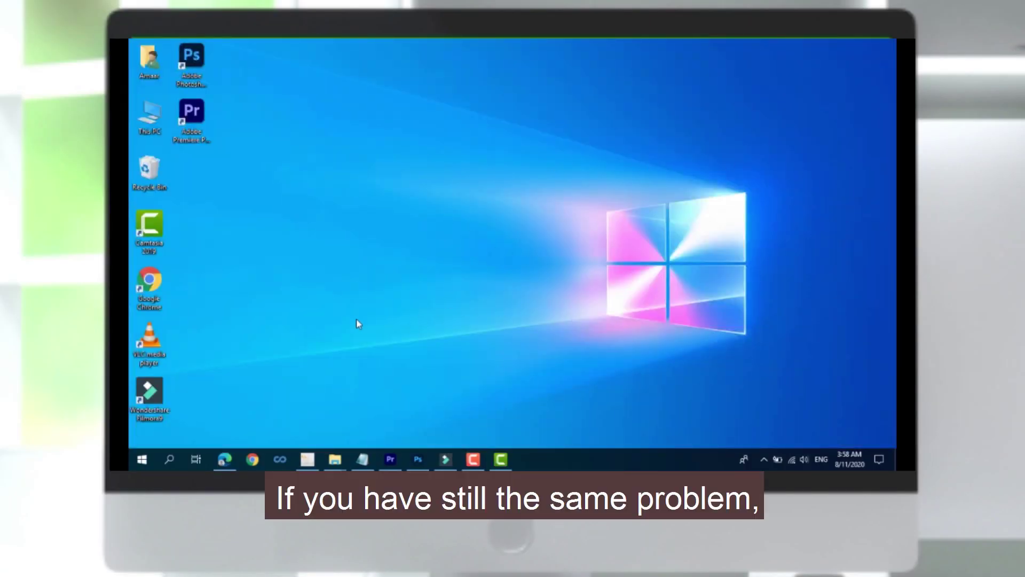
Open Device Manager via a 'dev' search, expand Network adapters to show Dell Wireless 1506, and launch Chrome.
click(170, 459)
text(dev)
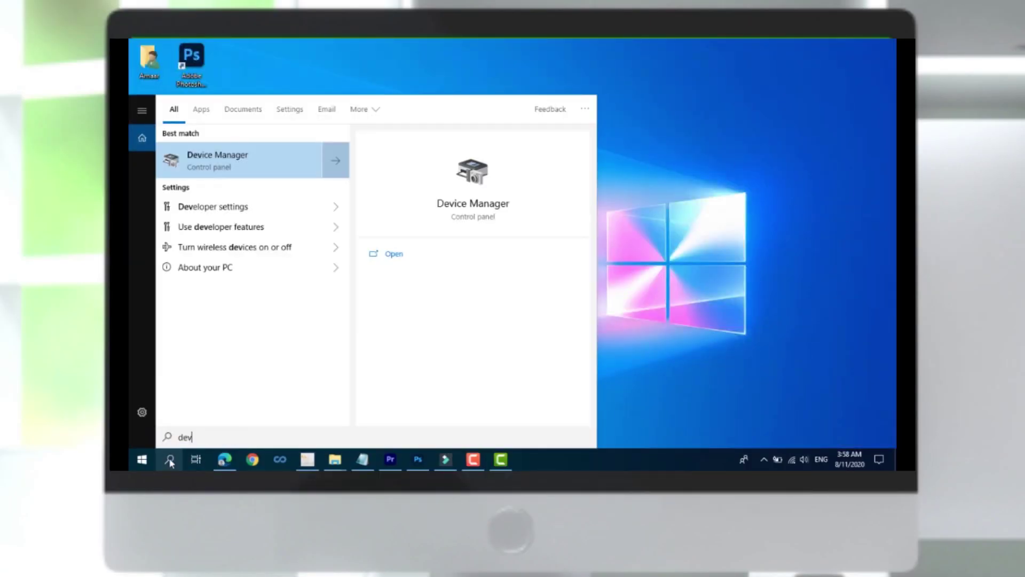
click(188, 156)
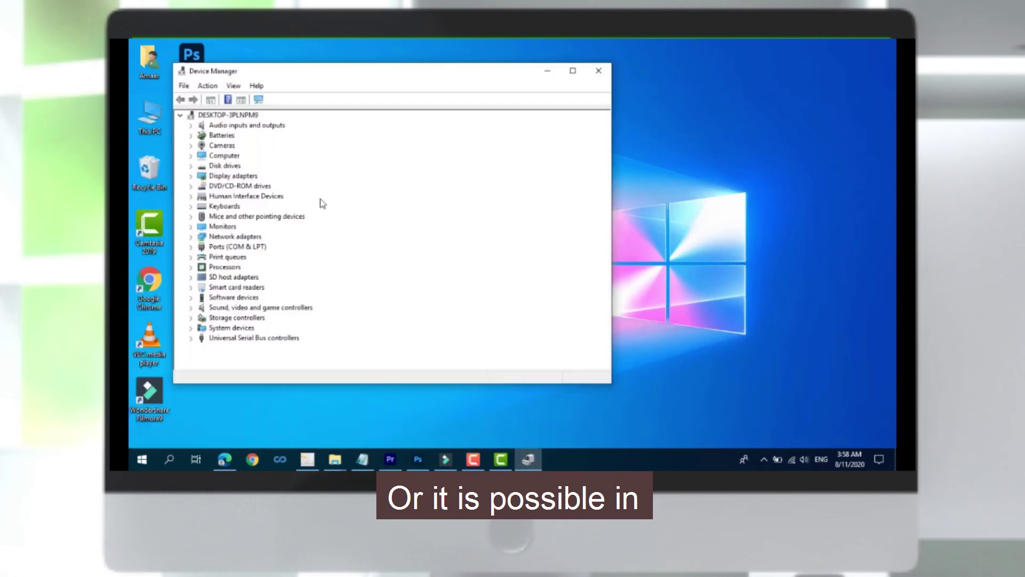
double_click(214, 238)
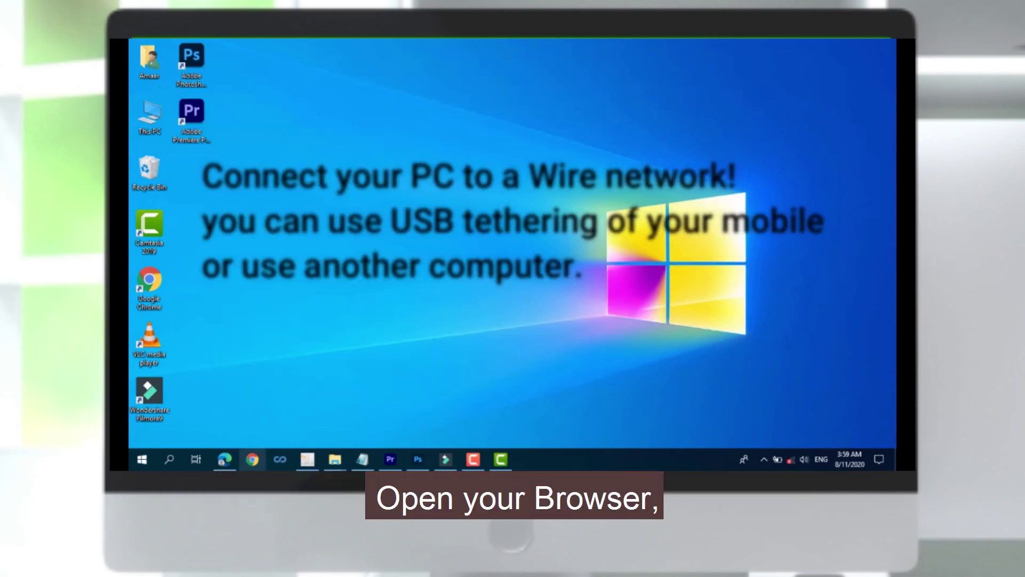
click(252, 460)
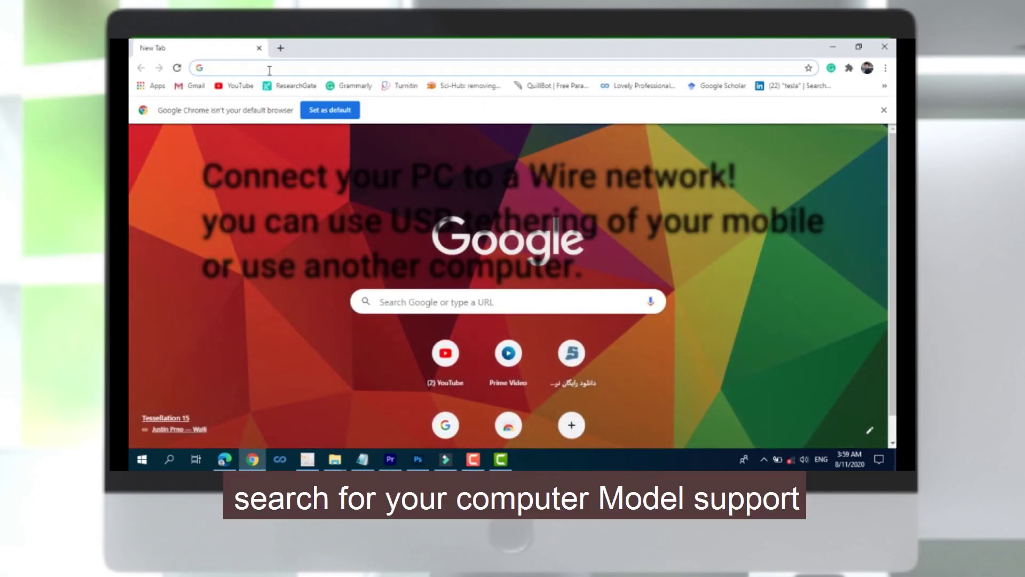
Google 'dell support drivers' and open the 'Drivers & Downloads | Dell India' result.
text(dell)
key(Right)
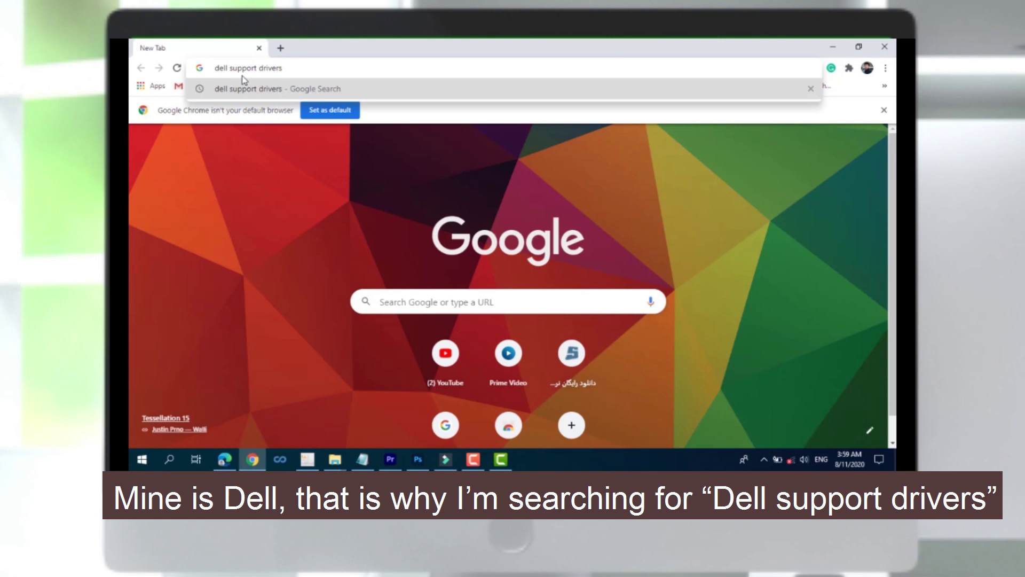
key(Return)
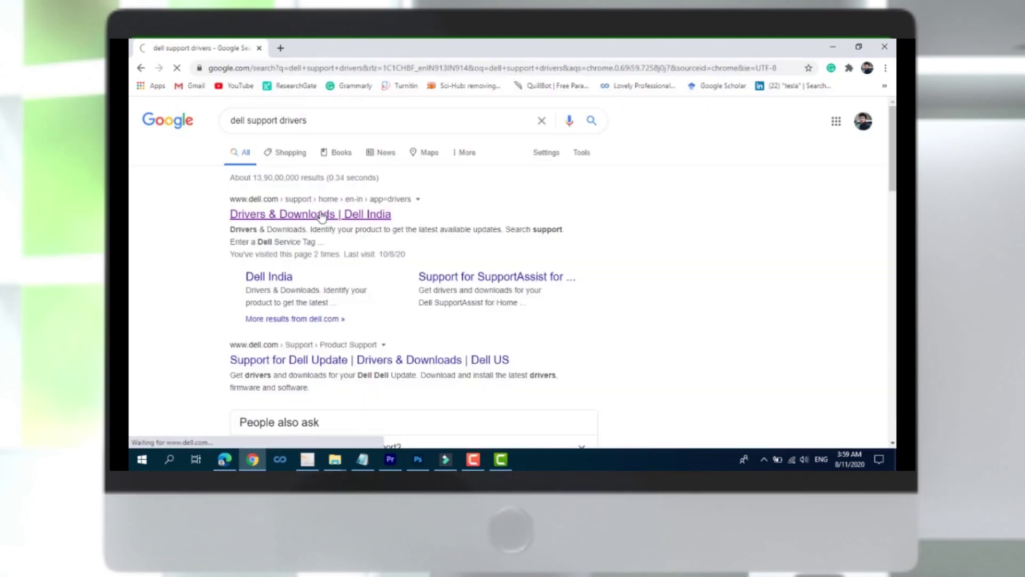
click(321, 216)
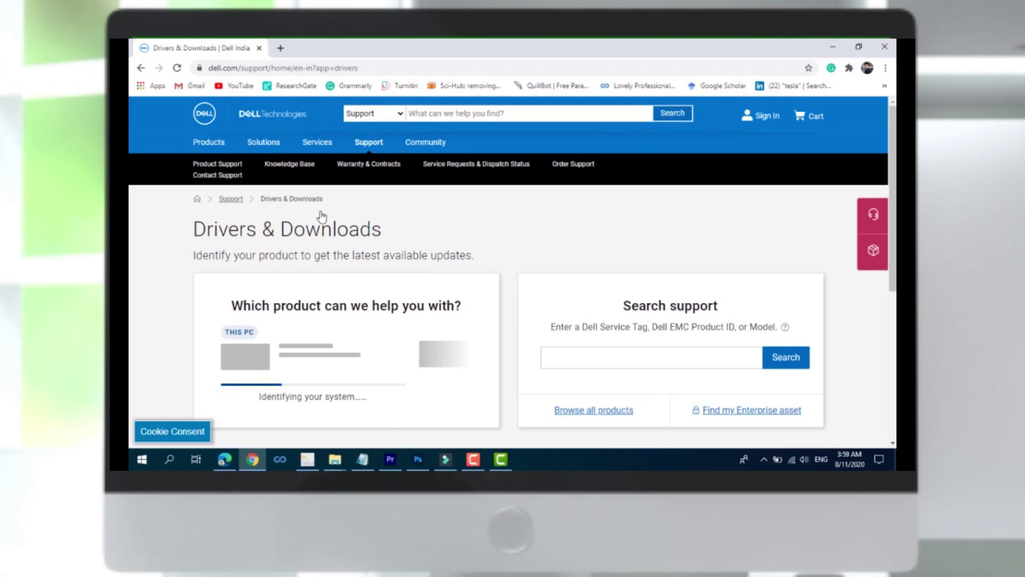
Search 'dell lat' on Dell Support and open the Dell Latitude 3580/3588 drivers page.
click(590, 365)
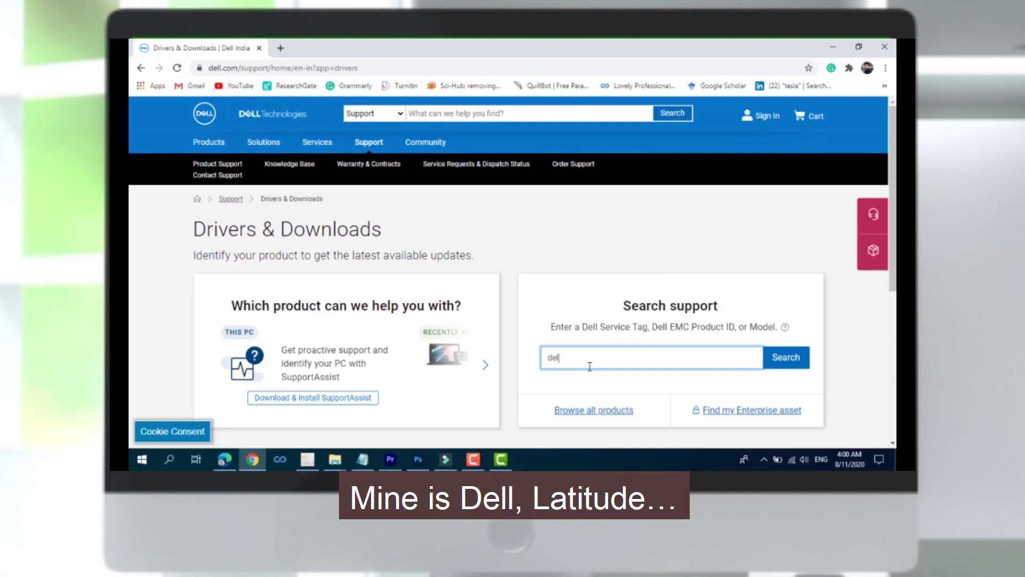
text(dell lat)
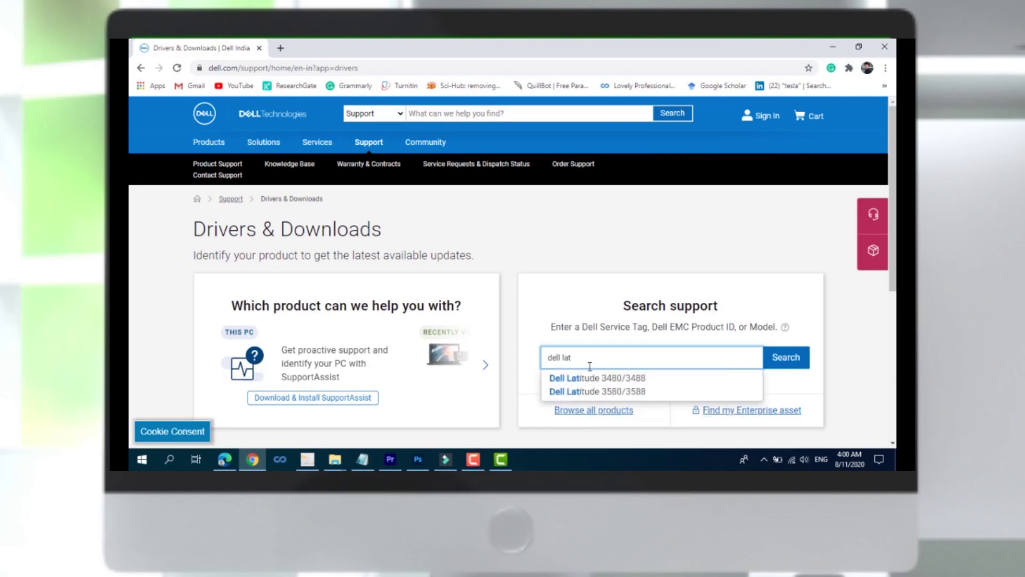
click(592, 376)
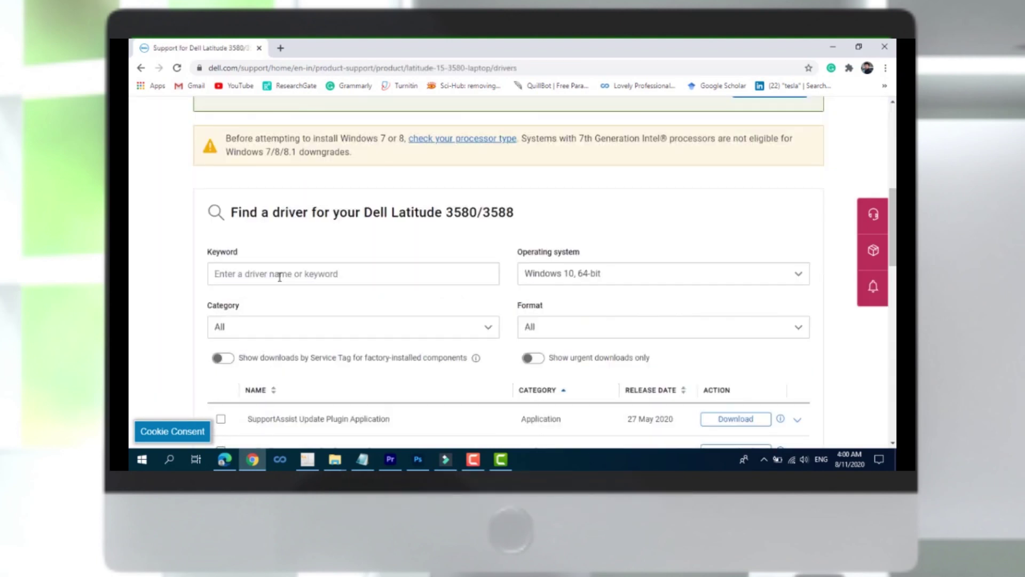
click(279, 277)
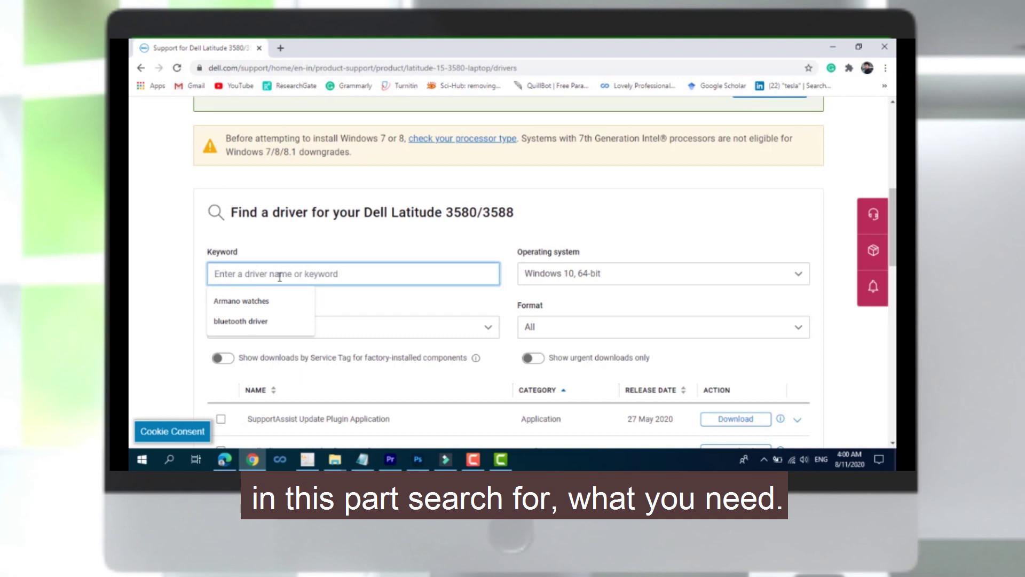
Filter drivers by 'wifi', download the Intel WiFi driver package, close it, and minimize Chrome.
text(wifi)
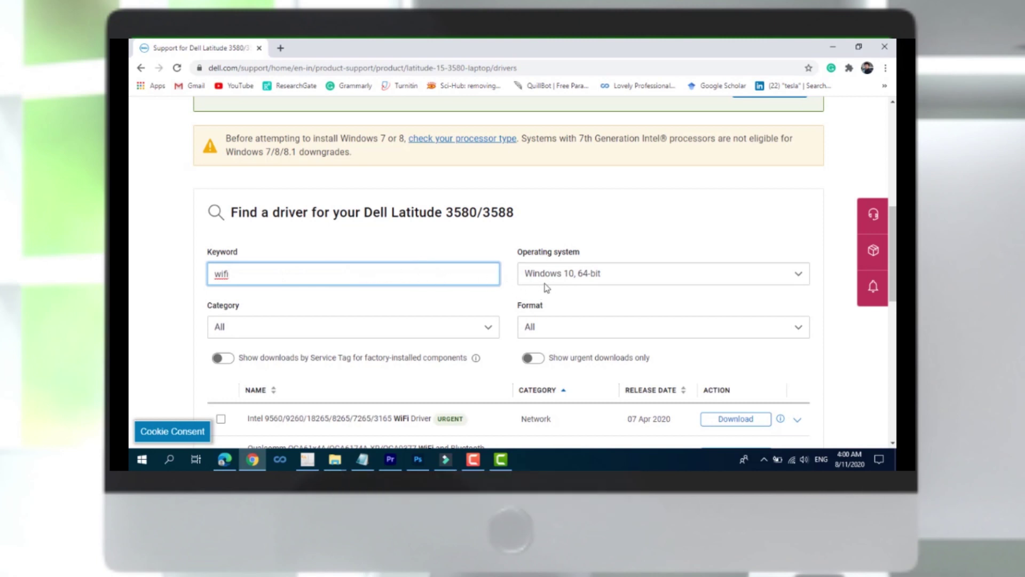
scroll(459, 299, down, 2)
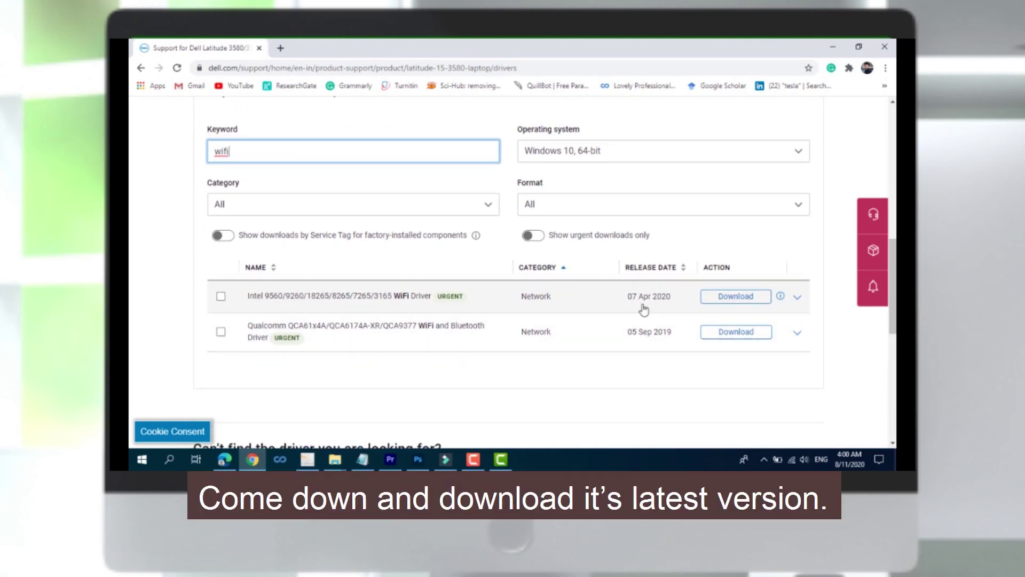
click(720, 301)
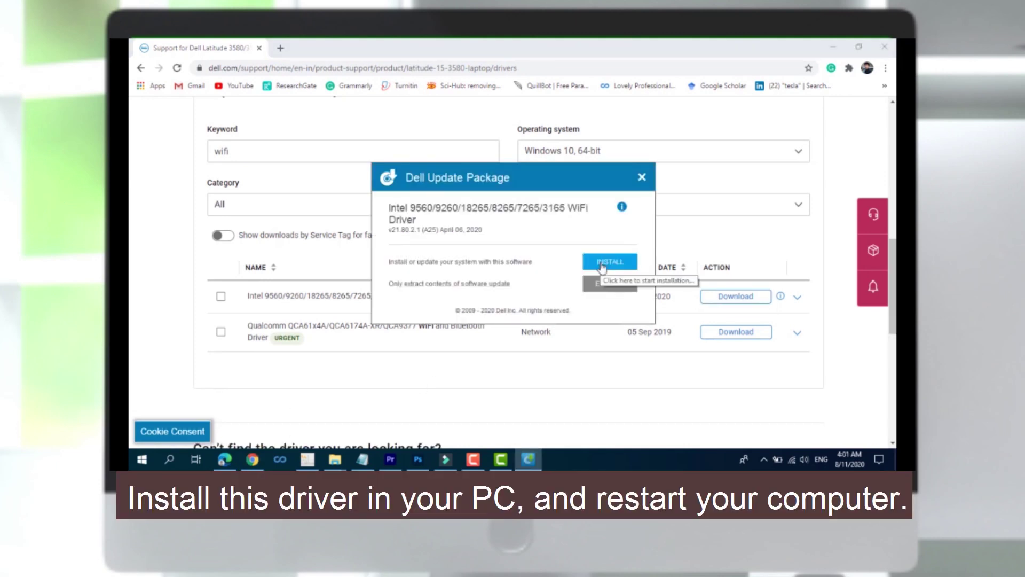
click(642, 176)
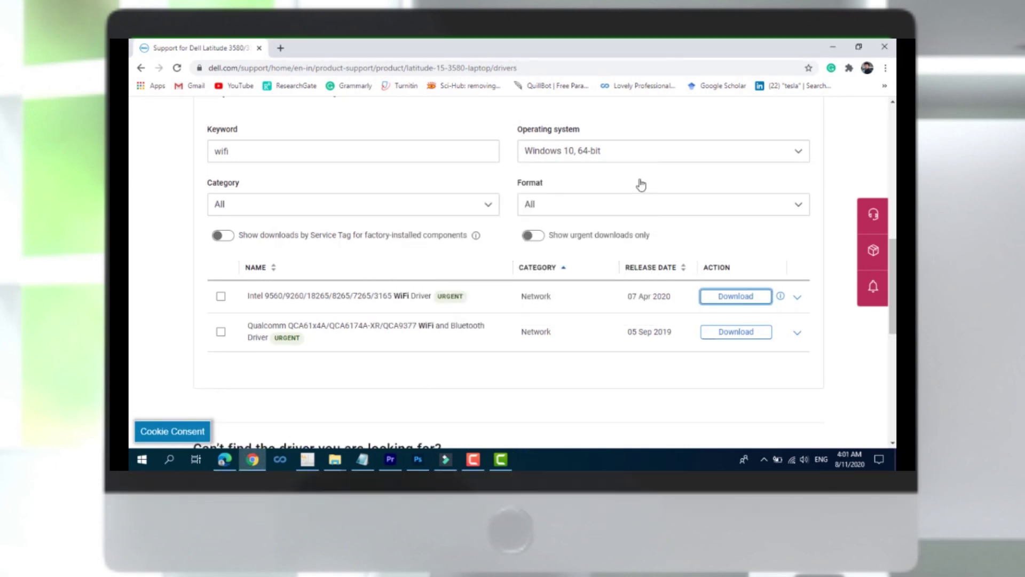
click(834, 46)
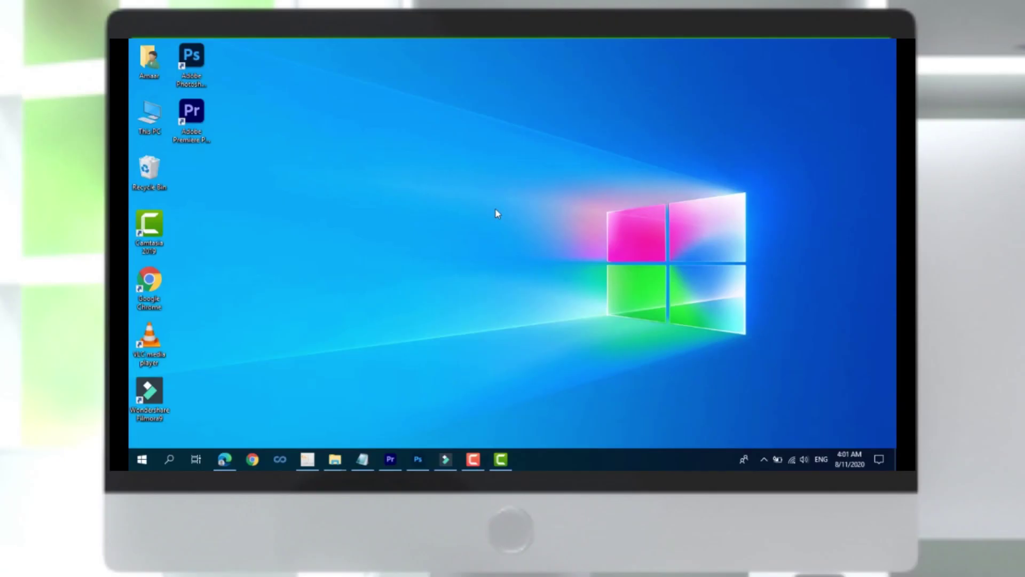
Update the Dell Wireless 1506 driver through Device Manager's automatic online search, then close the update window.
click(169, 459)
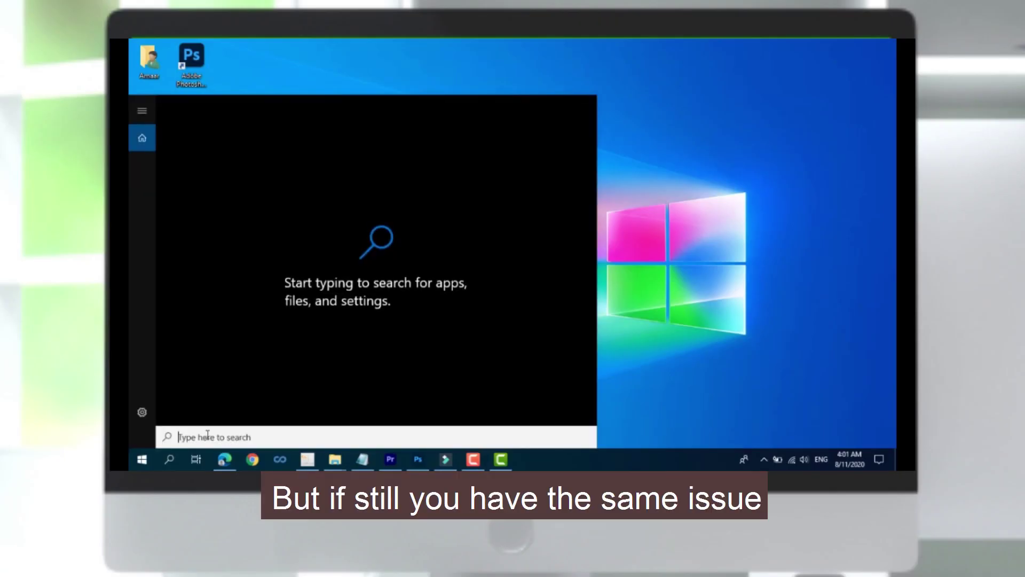
text(d)
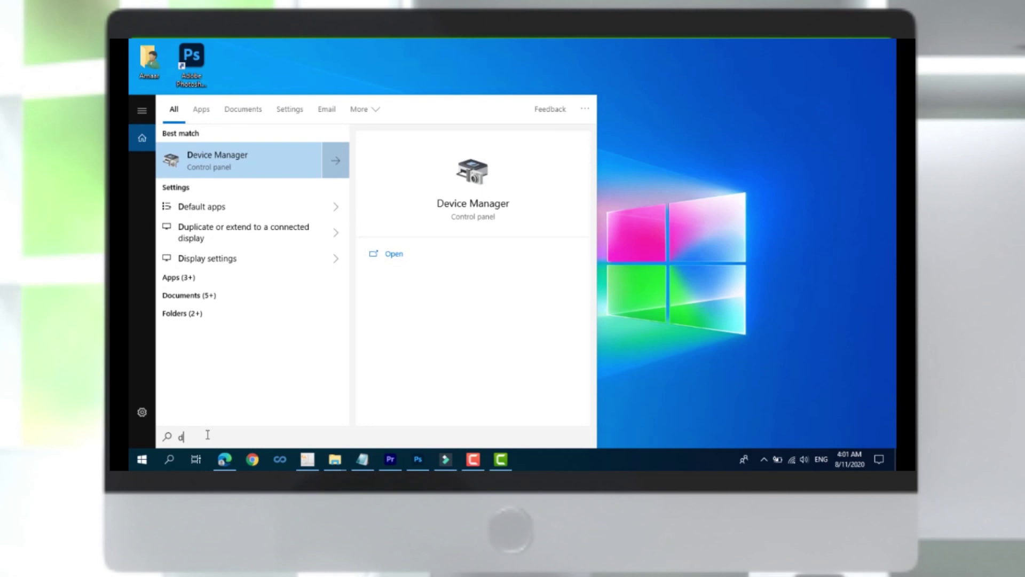
click(261, 155)
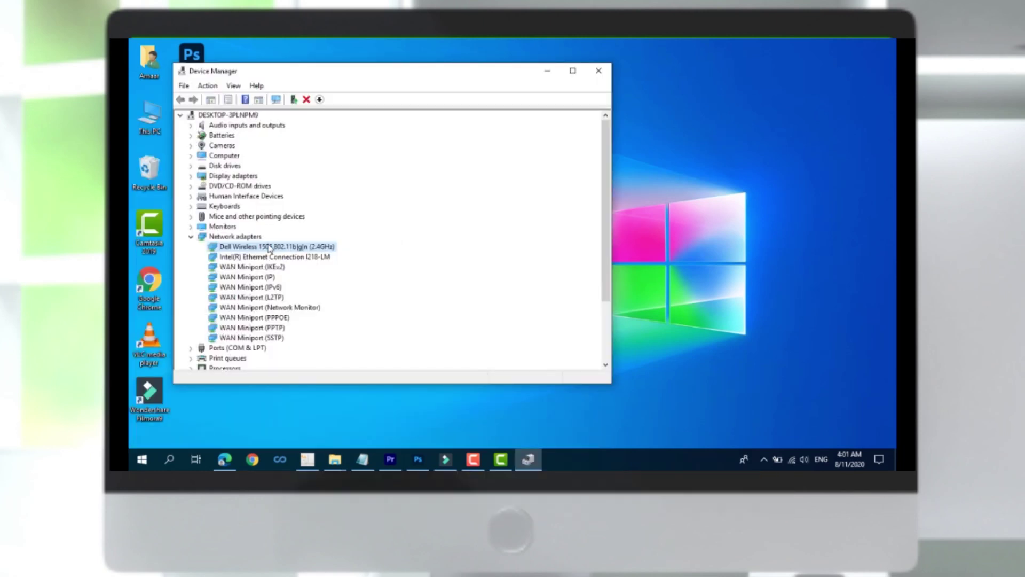
right_click(269, 248)
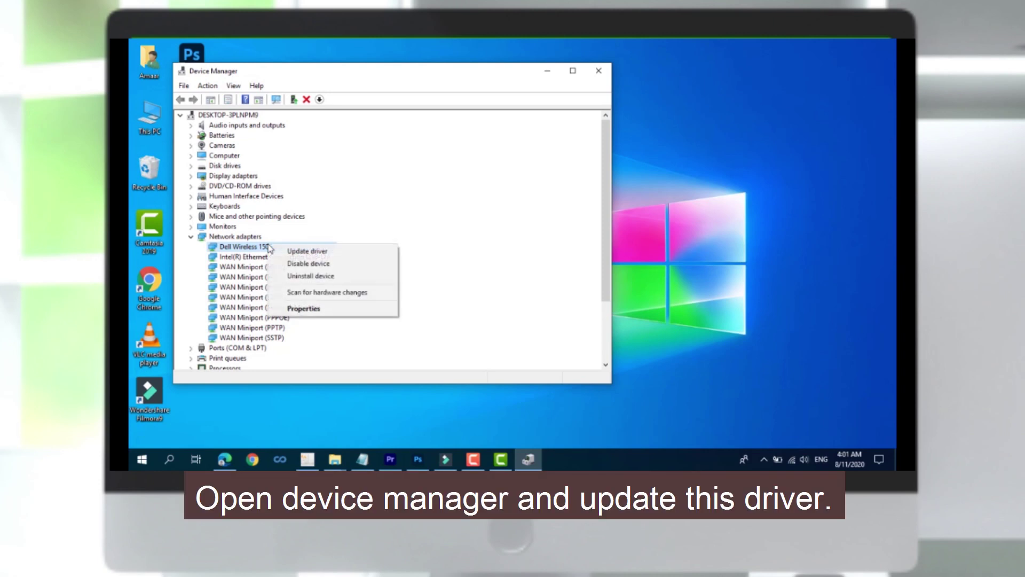
click(295, 254)
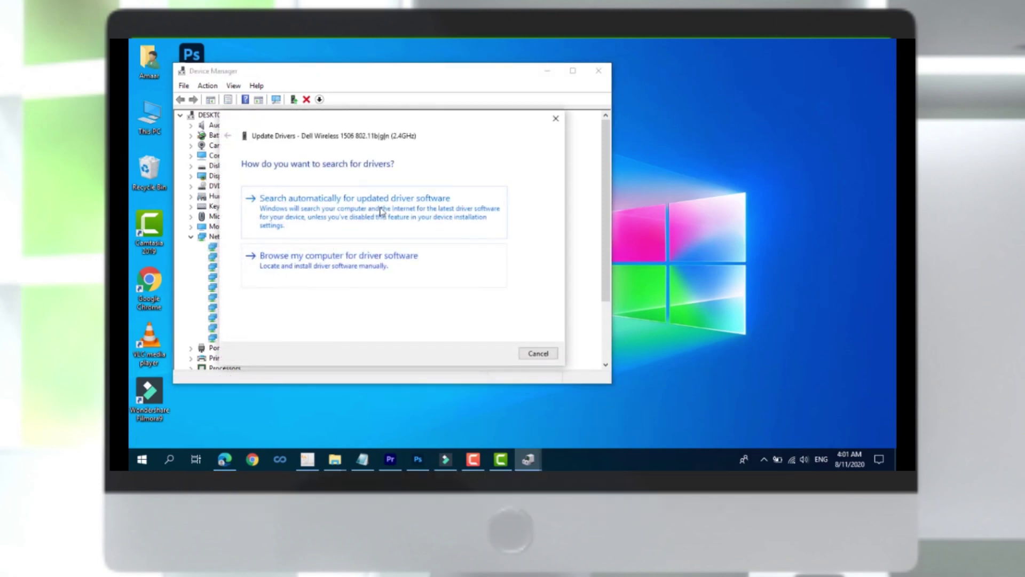
click(389, 209)
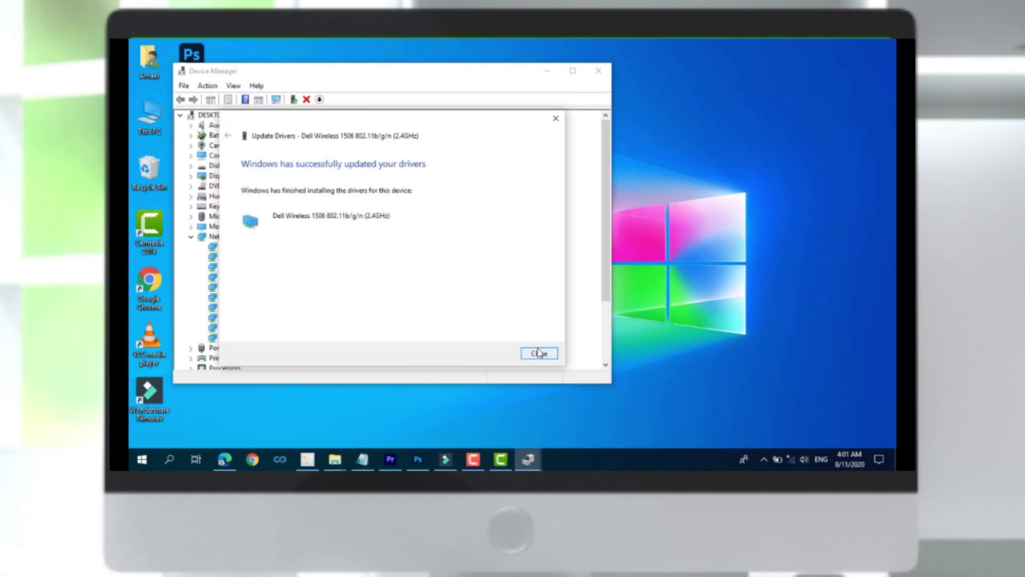
click(538, 353)
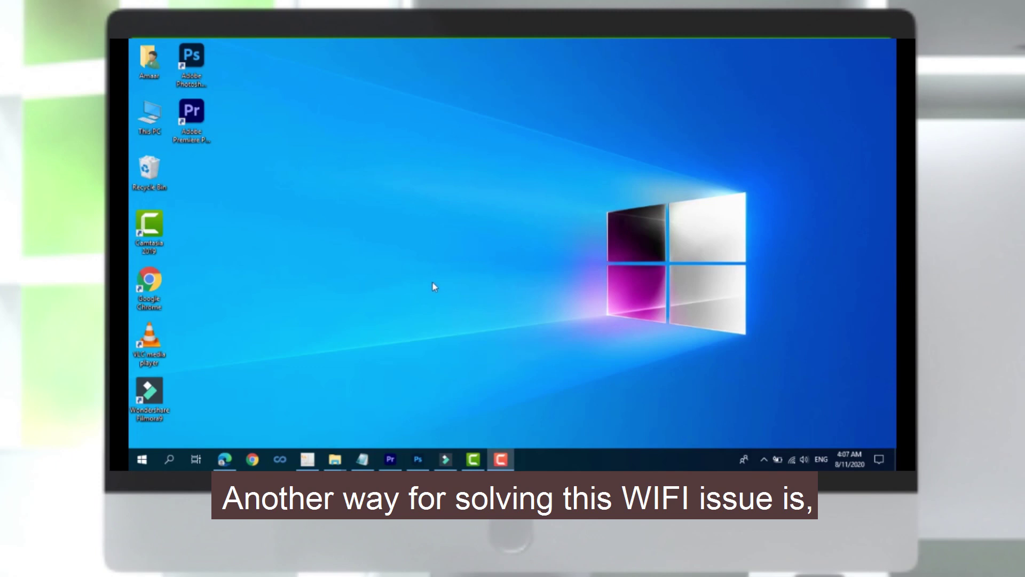
In Device Manager, choose Uninstall device for the Dell Wireless 1506 adapter and answer the confirmation.
click(172, 458)
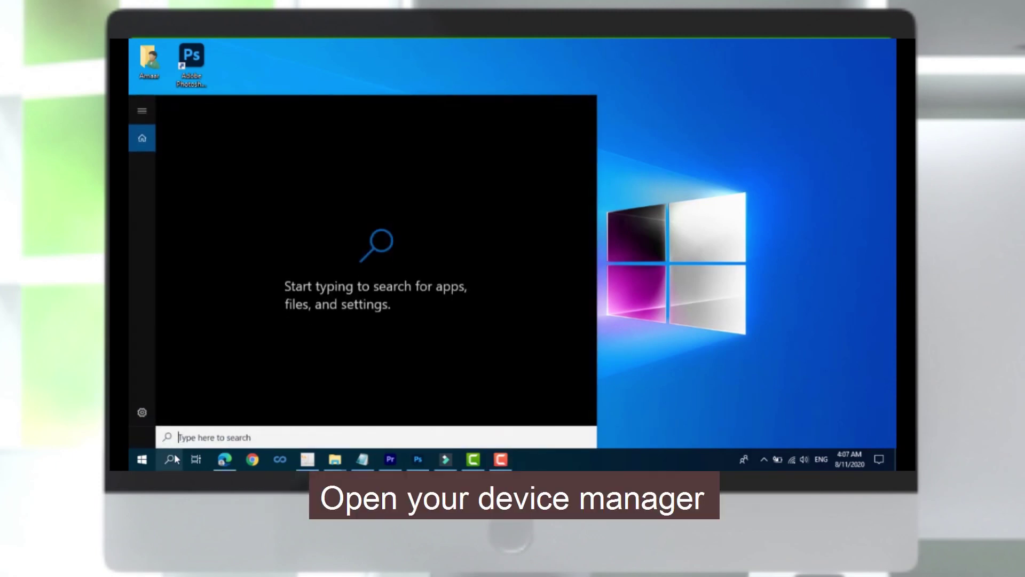
text(de)
key(Return)
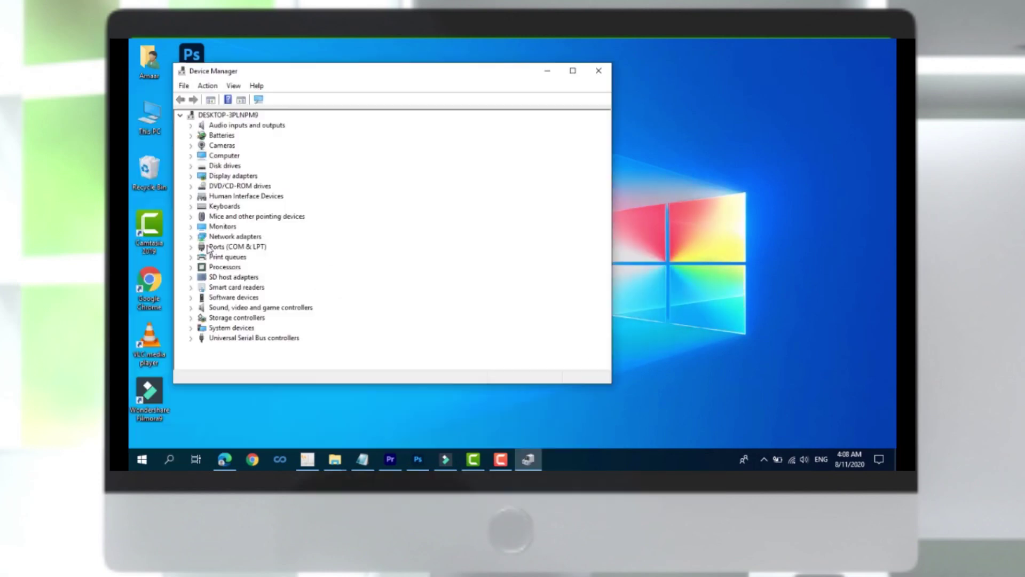
double_click(206, 238)
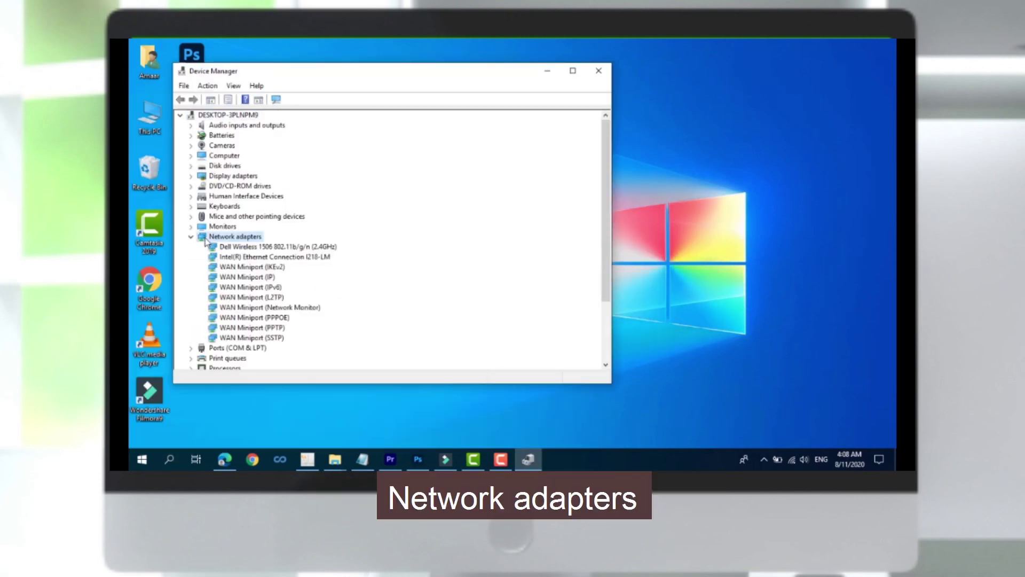
right_click(234, 246)
click(276, 275)
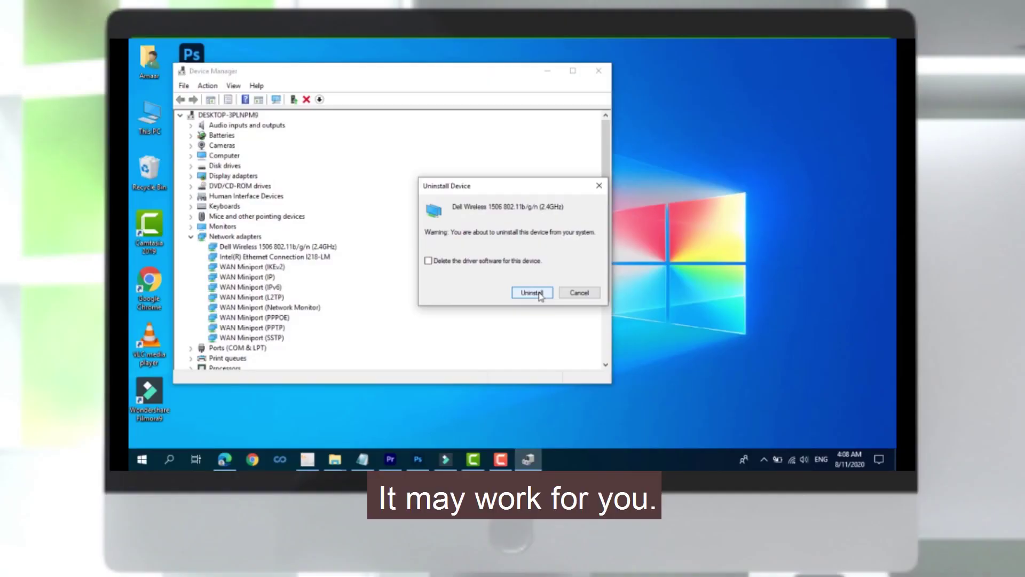
click(578, 293)
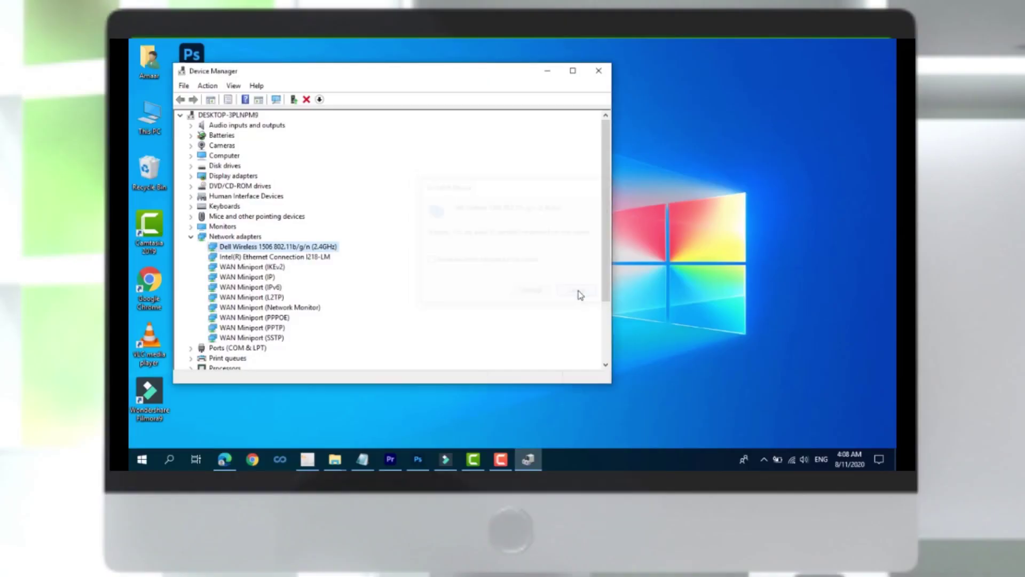
In BIOS, tick WLAN and Bluetooth under Wireless Switch, check Wireless Device Enable, and apply.
click(598, 70)
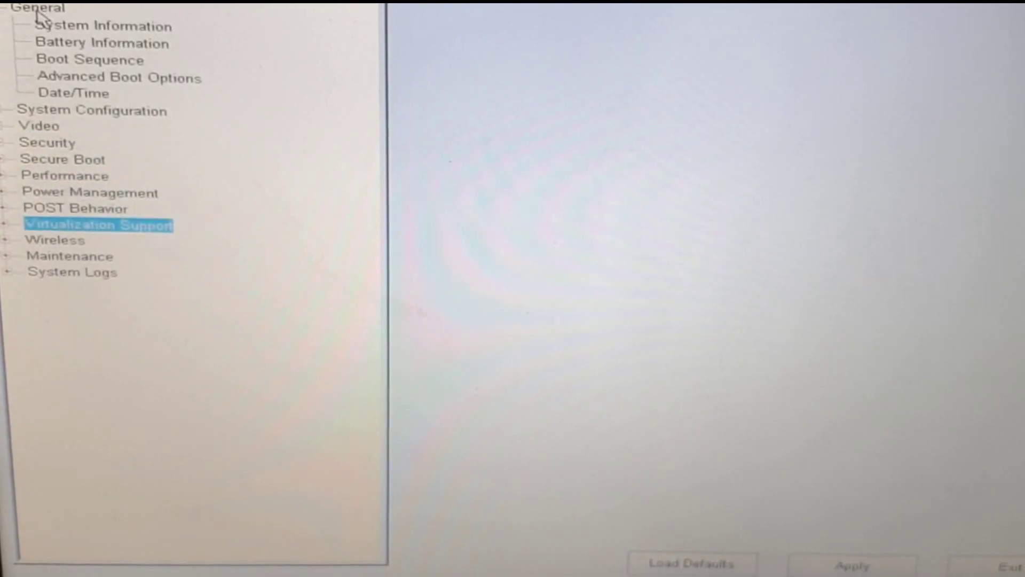
key(Return)
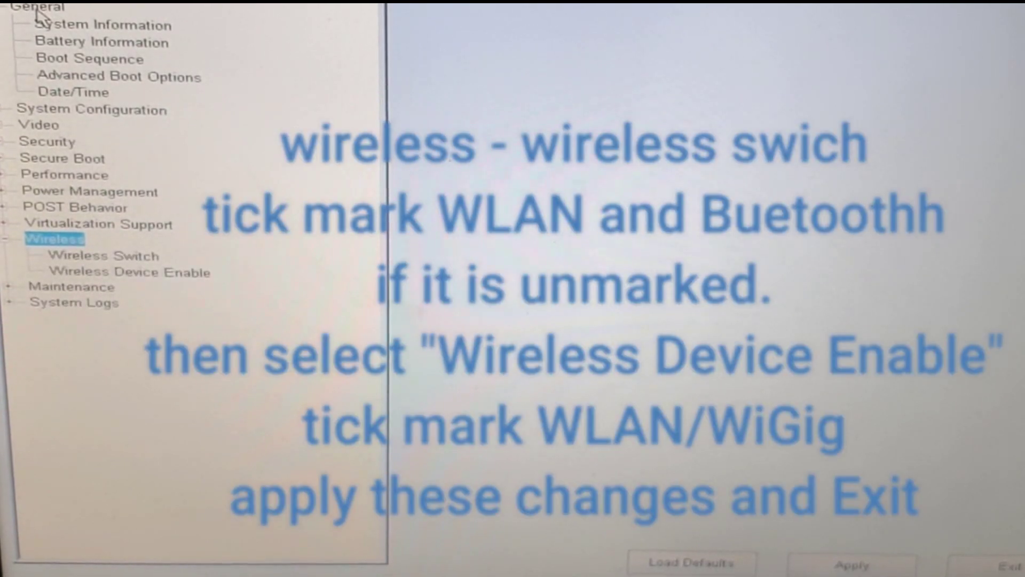
key(Down)
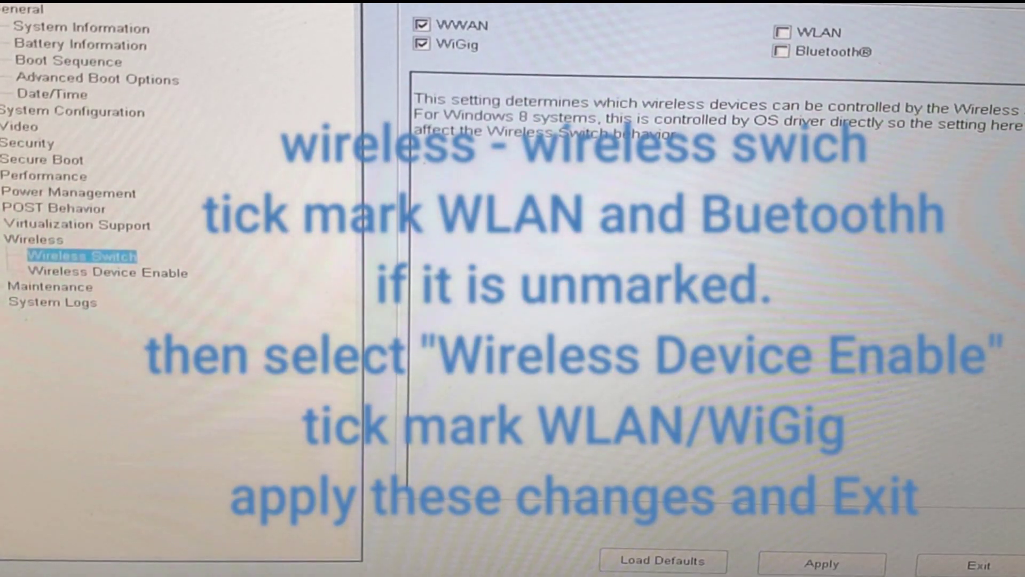
click(782, 31)
click(781, 50)
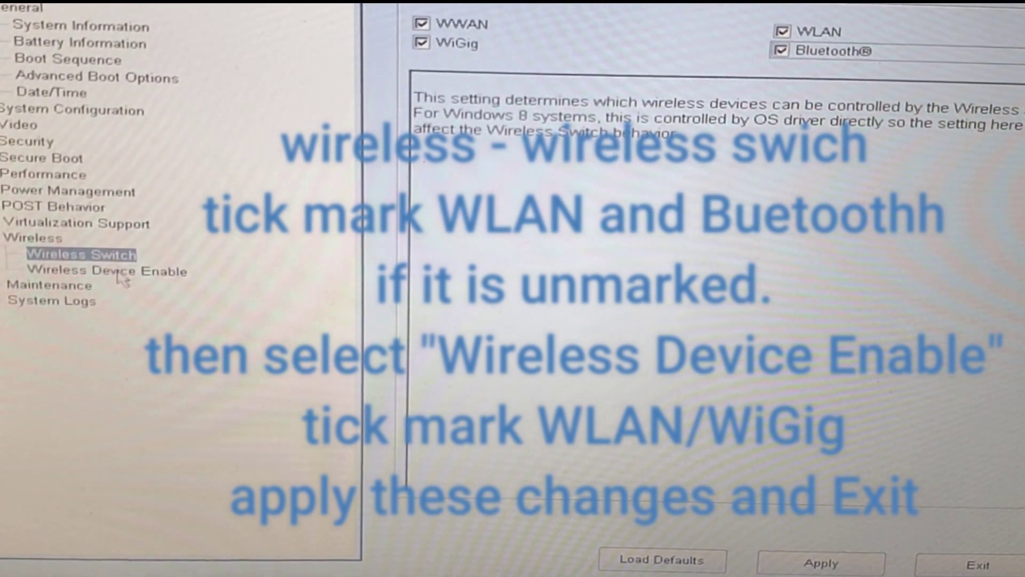
click(128, 272)
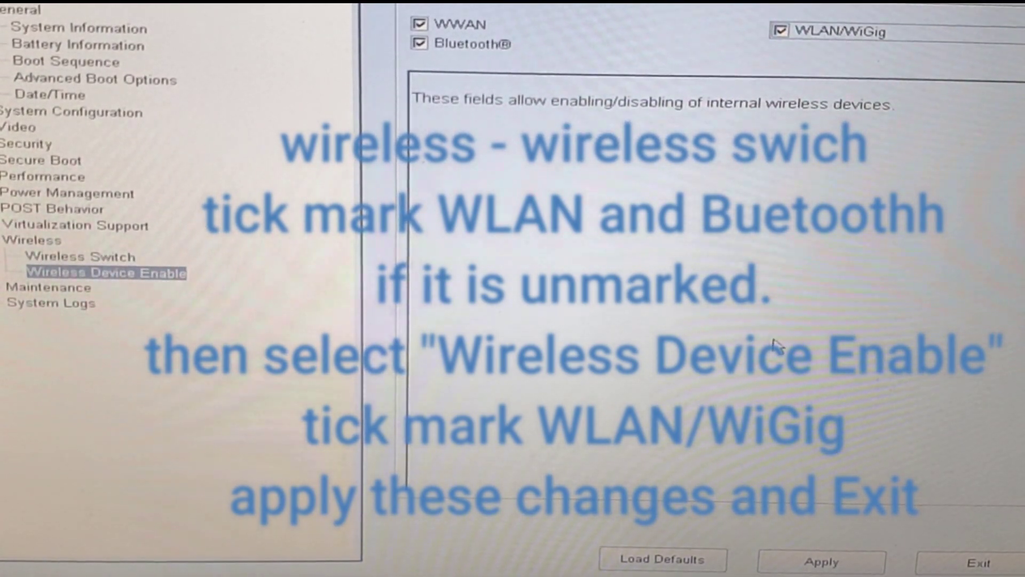
click(821, 558)
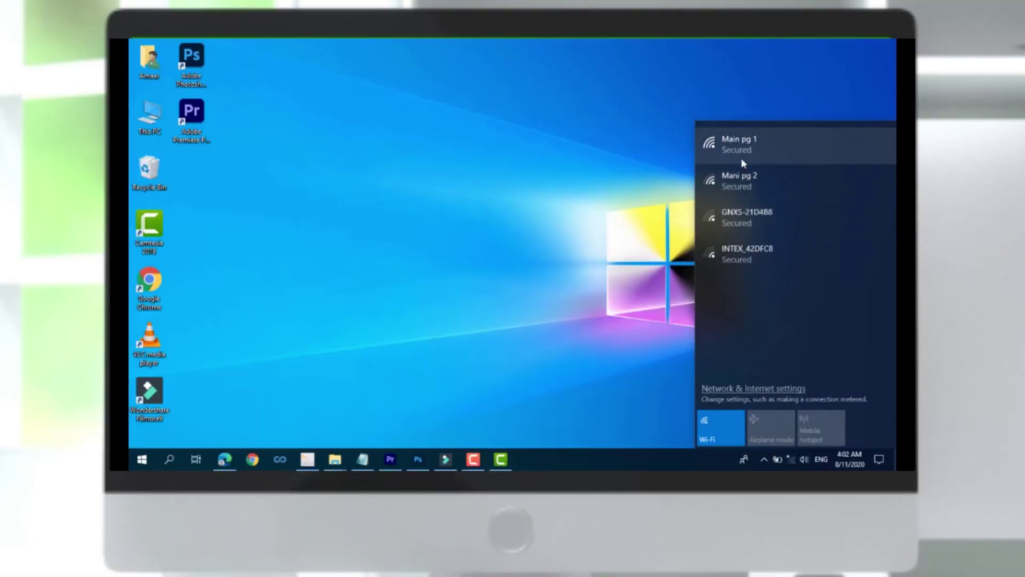
Select the Main pg 1 Wi-Fi network and connect to it.
click(741, 158)
click(815, 193)
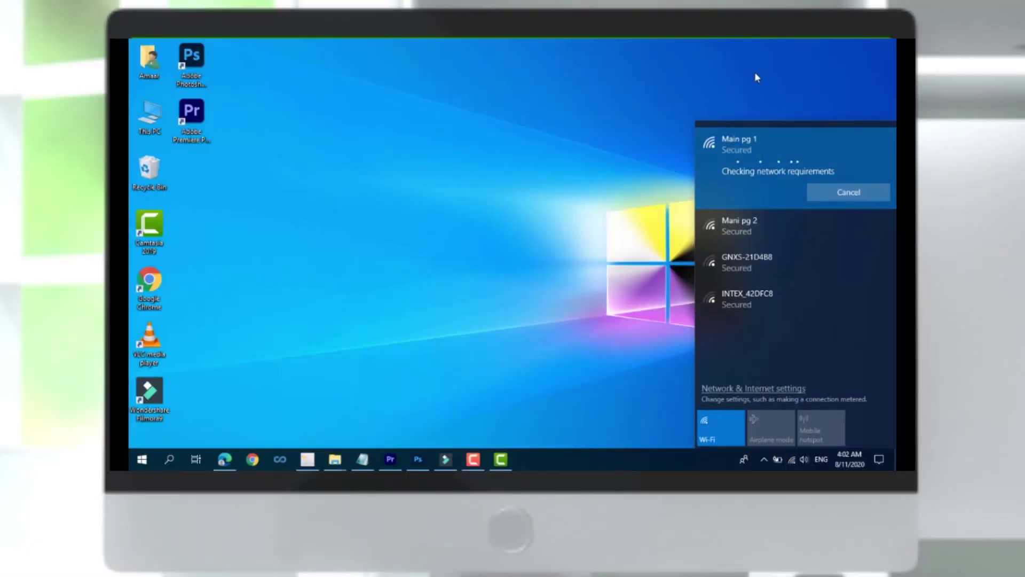